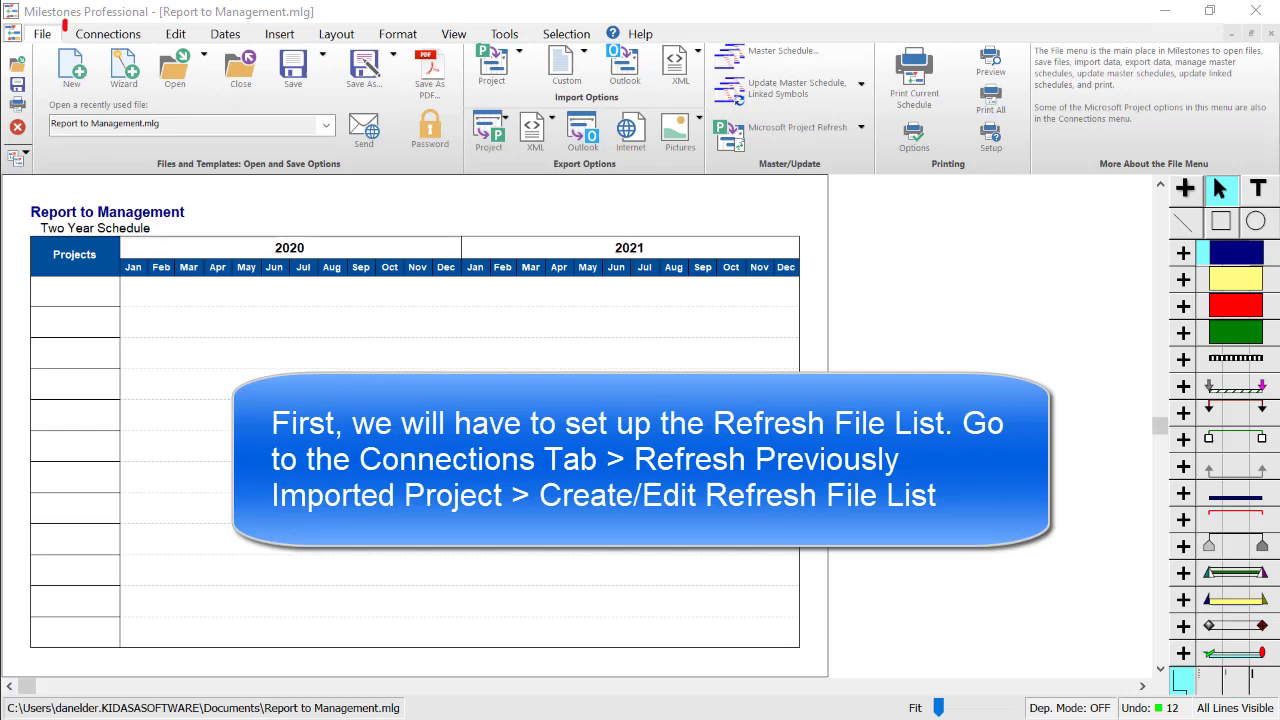
Open Create/Edit Refresh File List from the Connections tab's Refresh Previously Imported Project menu
left_click(137, 35)
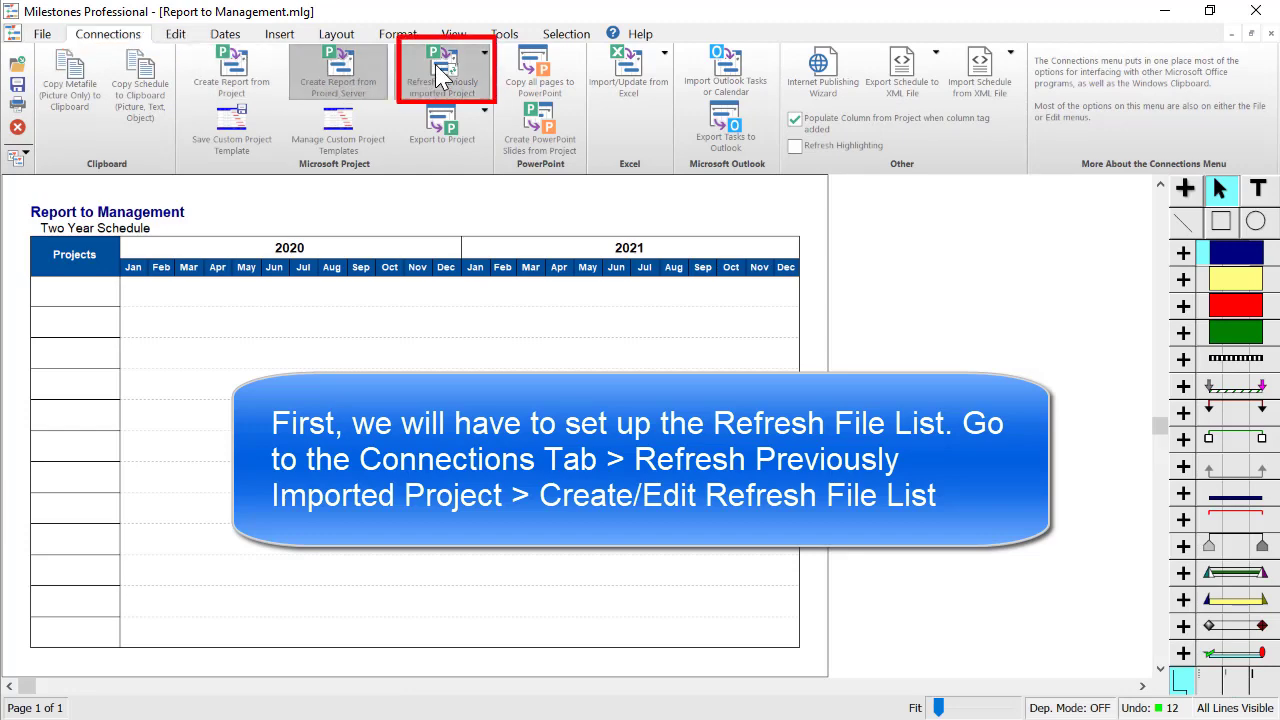
left_click(477, 58)
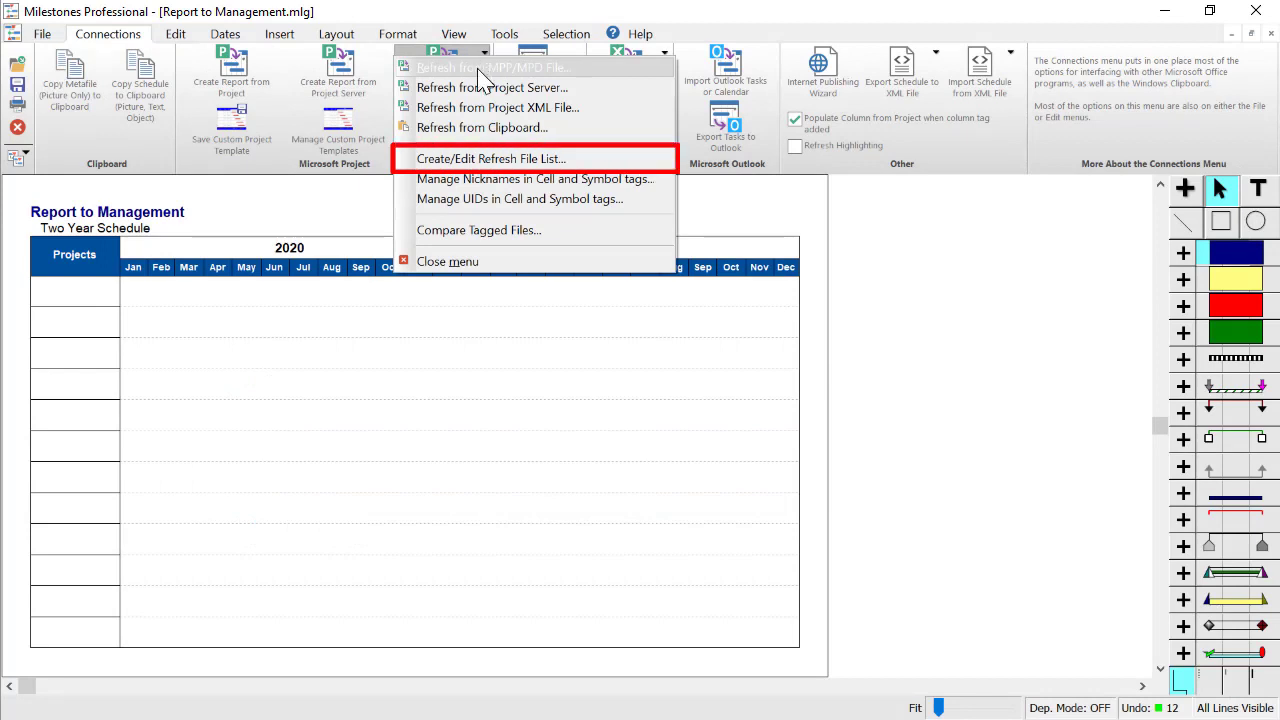
left_click(554, 164)
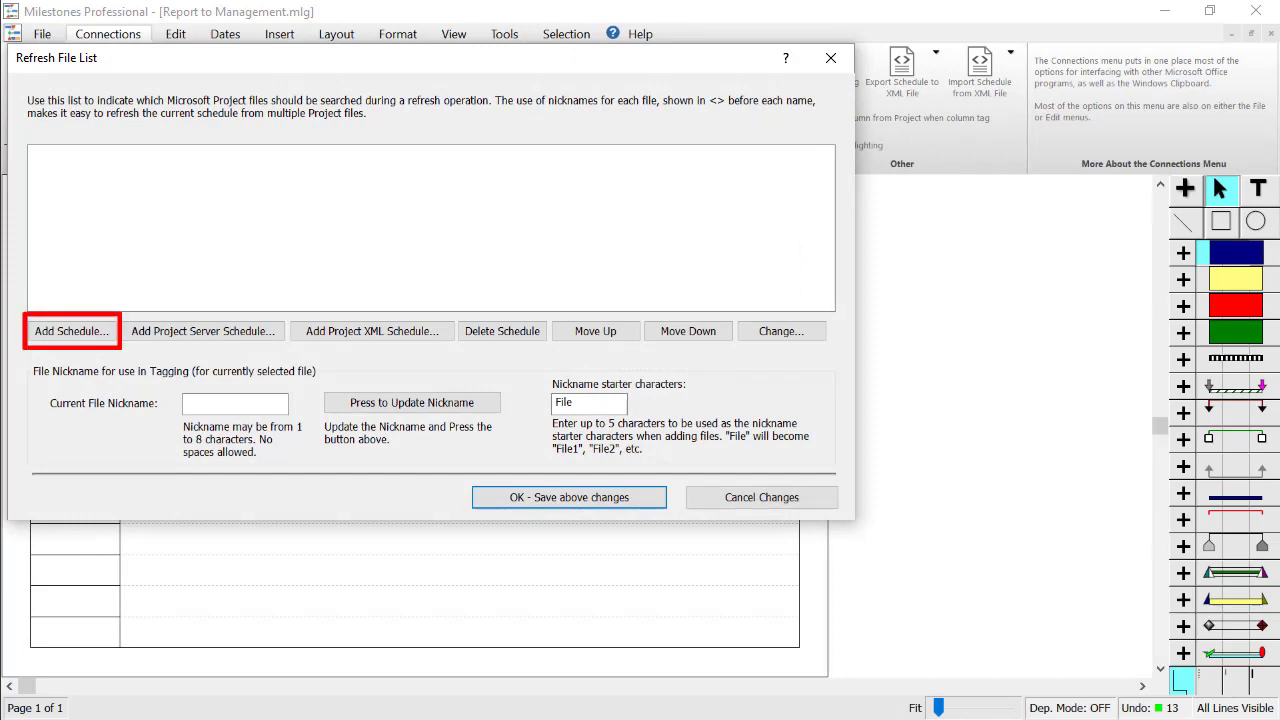
Add deathstar-example.mpp and small-project.mpp to the refresh list as File1 and File2
left_click(70, 337)
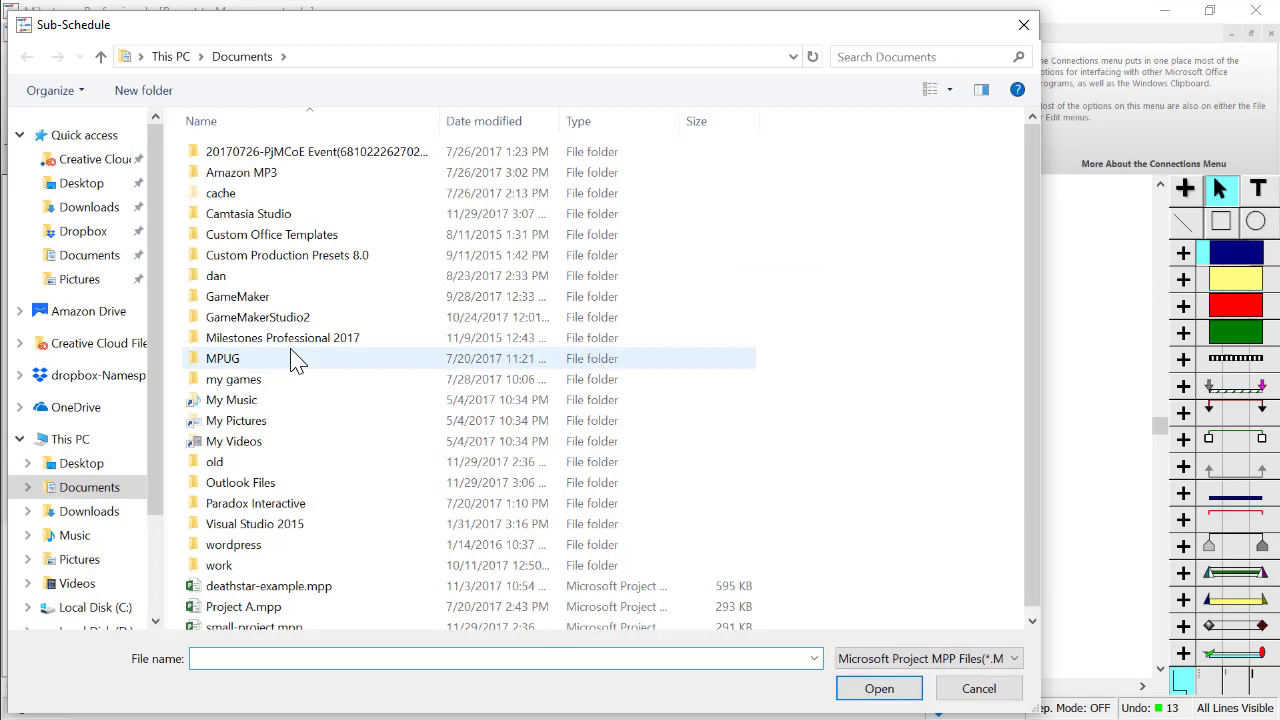
scroll(330, 368, "down", 1)
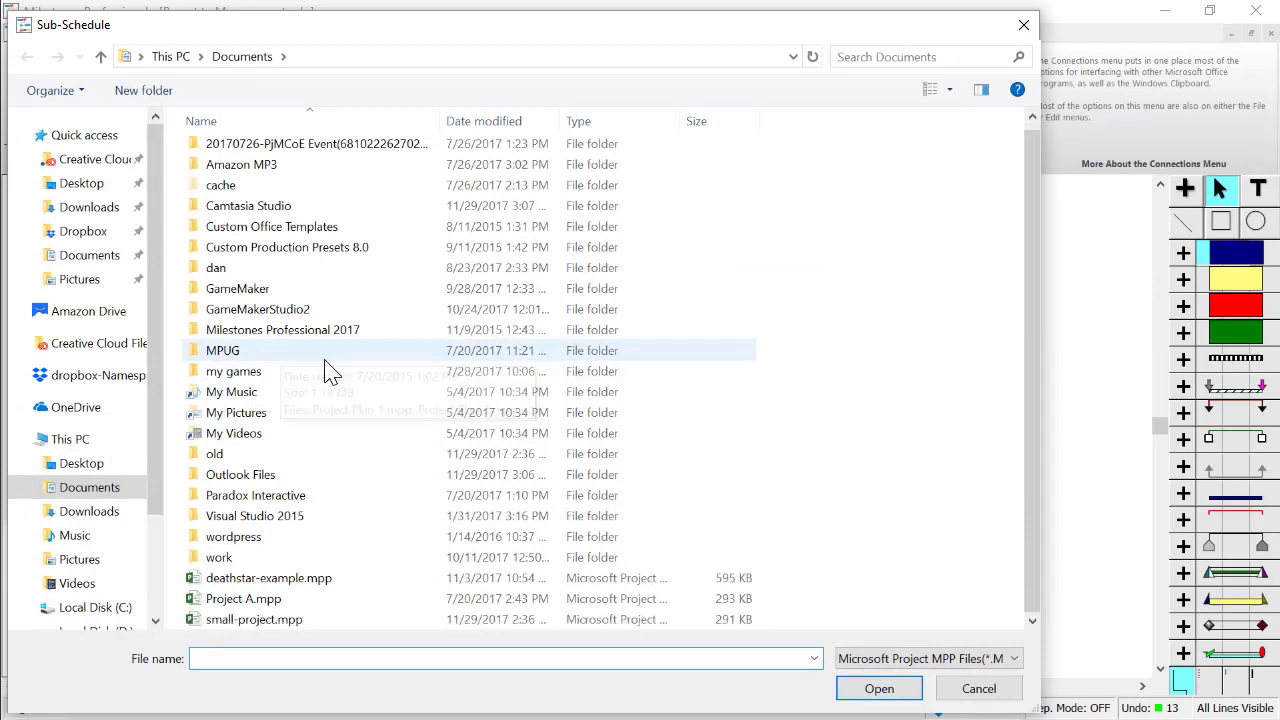
left_click(262, 600)
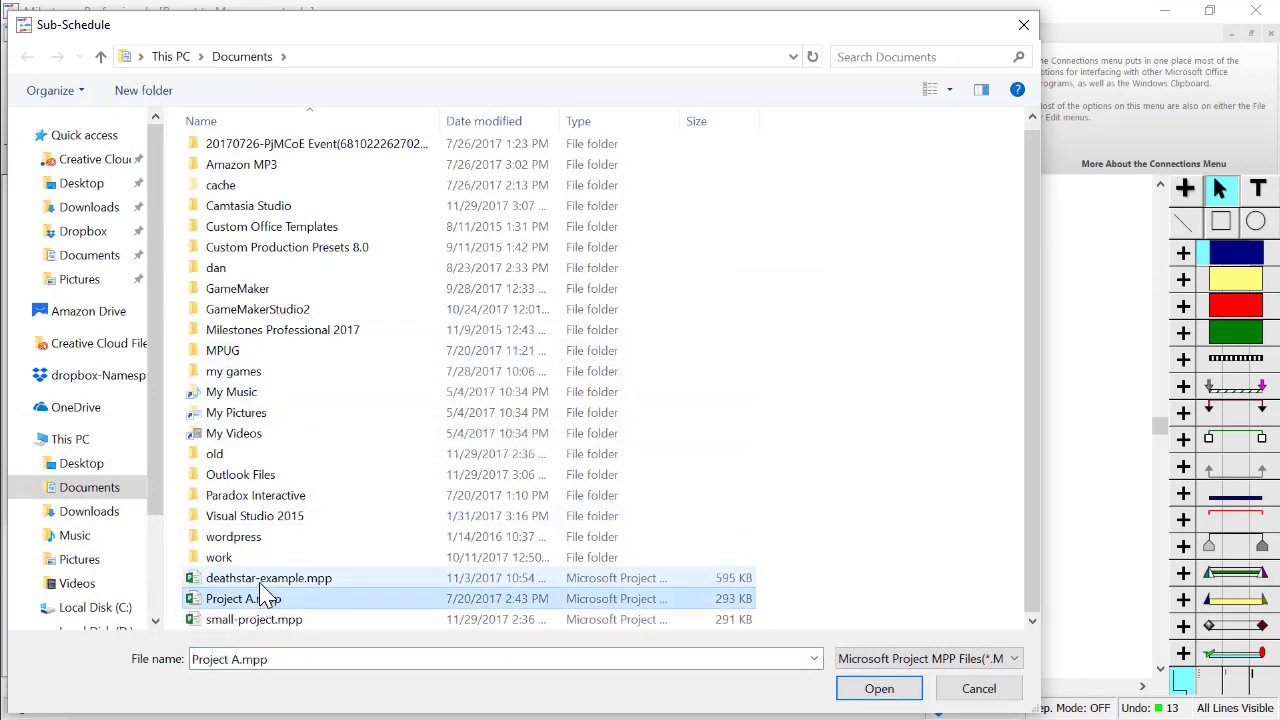
left_click(265, 578, "shift")
left_click(268, 600, "ctrl")
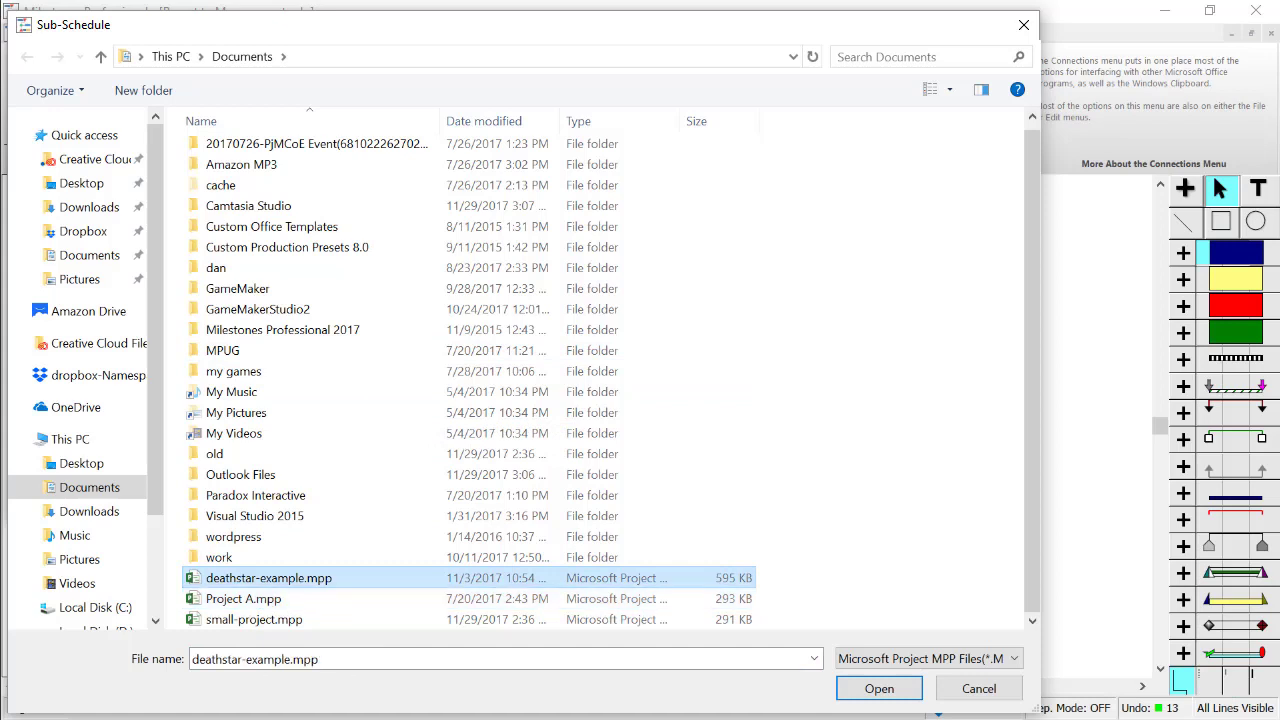
left_click(266, 619, "ctrl")
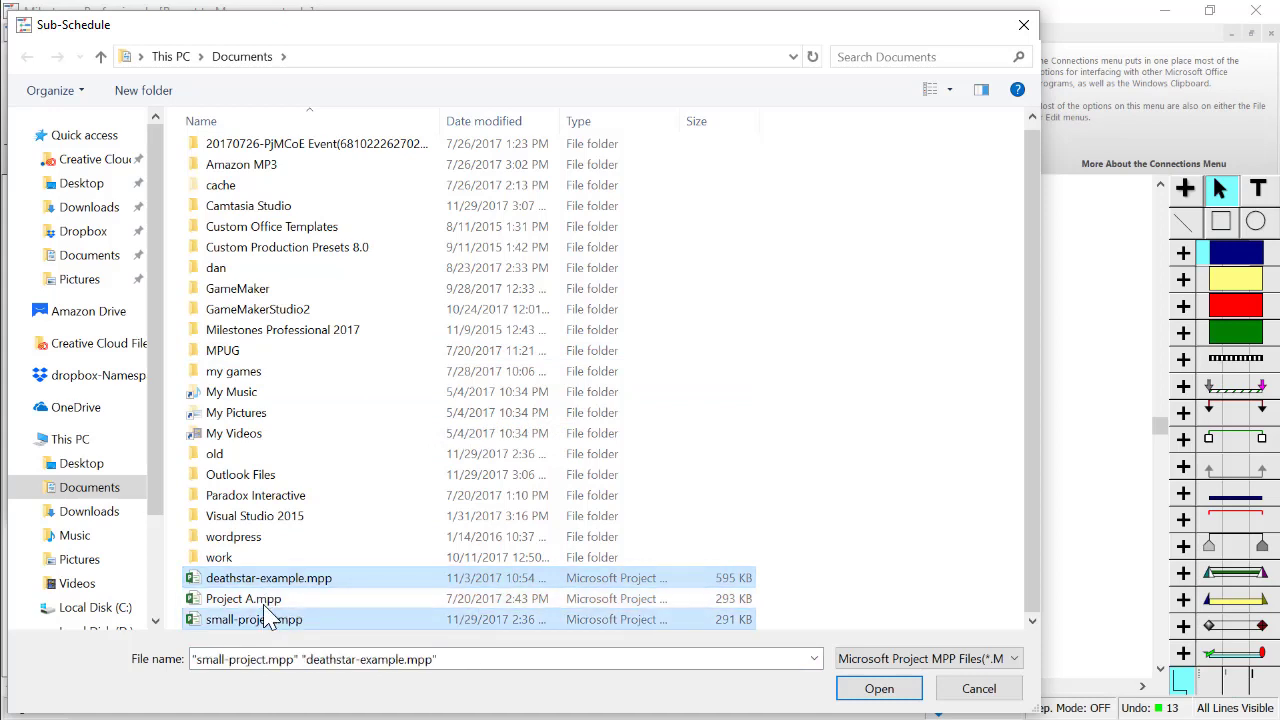
left_click(879, 689)
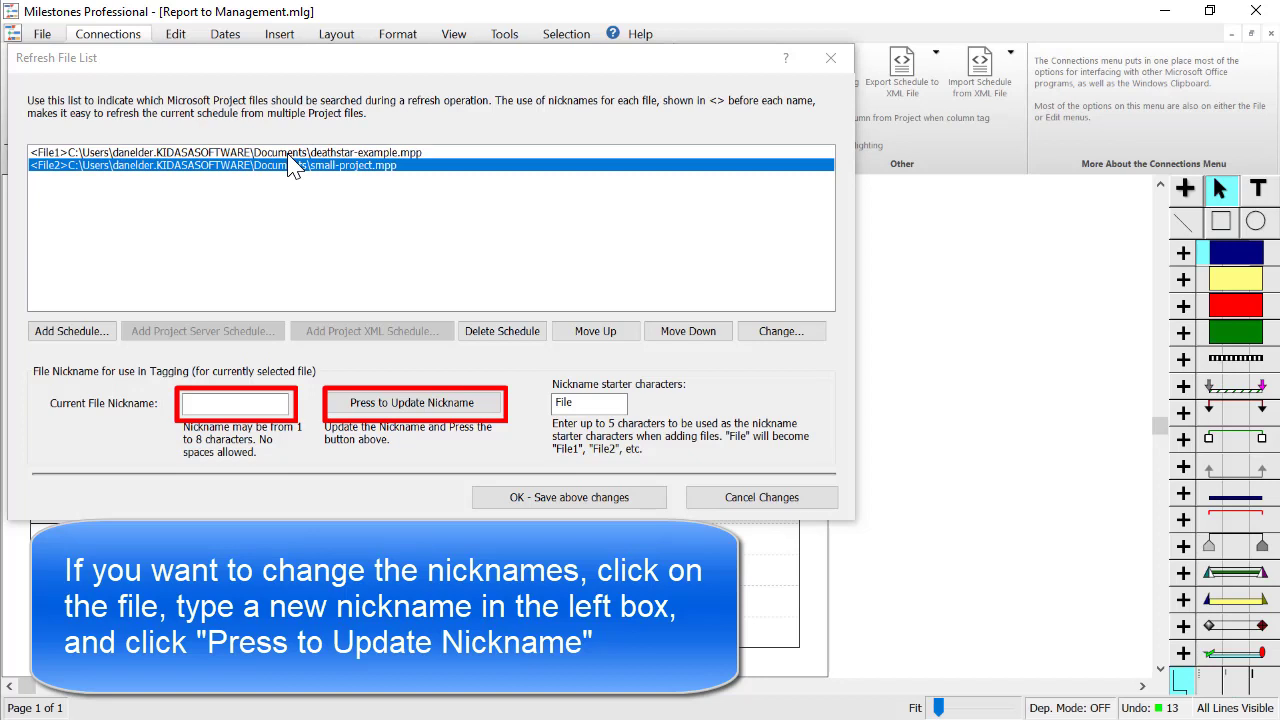
Change the deathstar-example.mpp entry's nickname from File1 to dstar
left_click(96, 152)
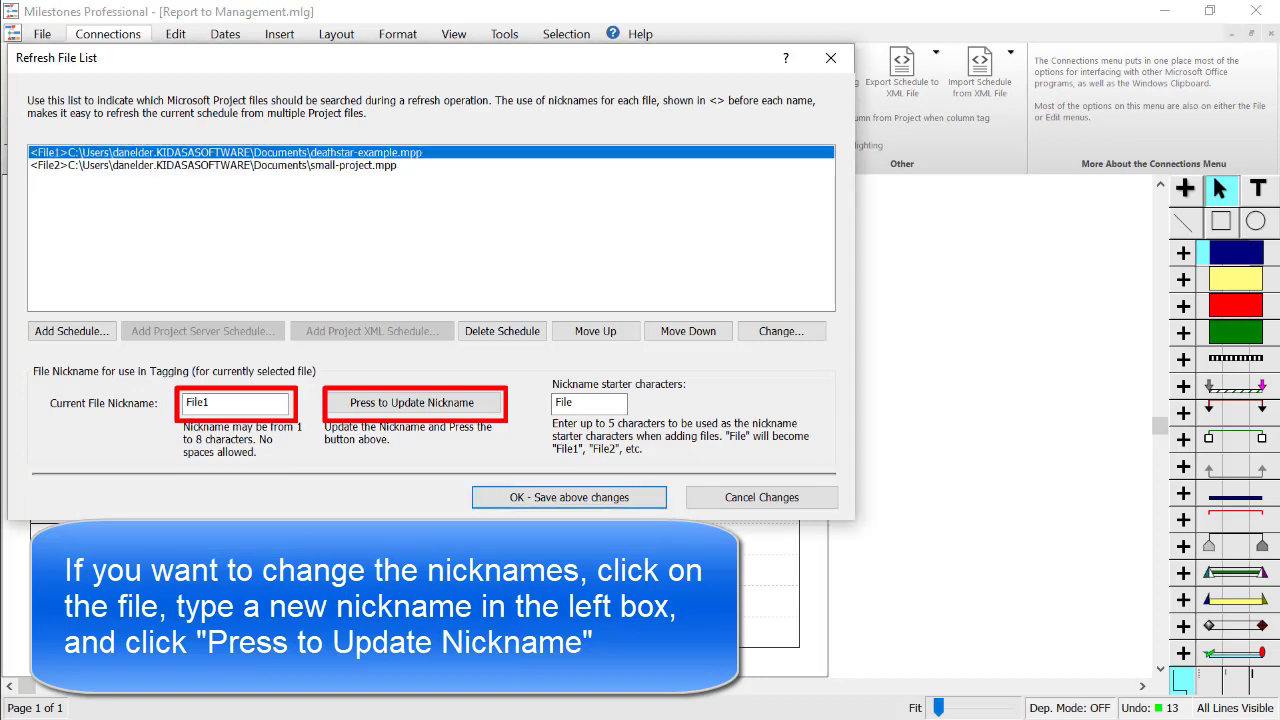
double_click(233, 402)
type("dstar")
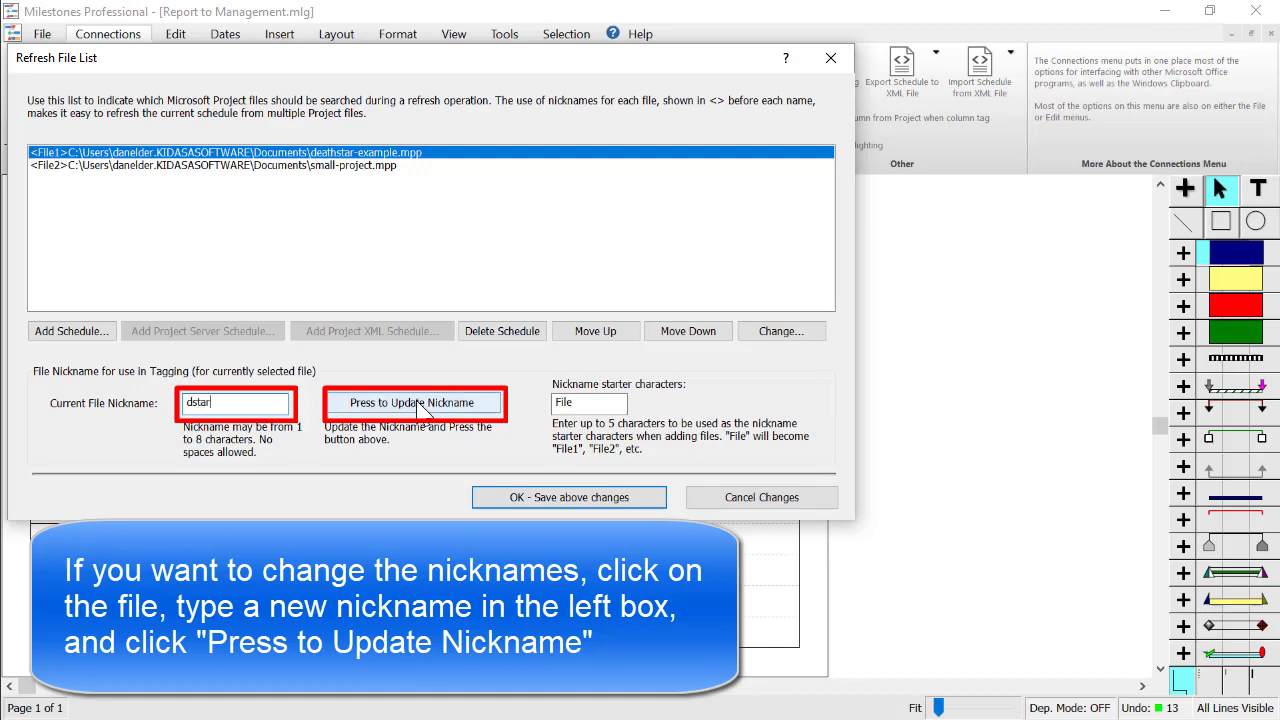
left_click(421, 403)
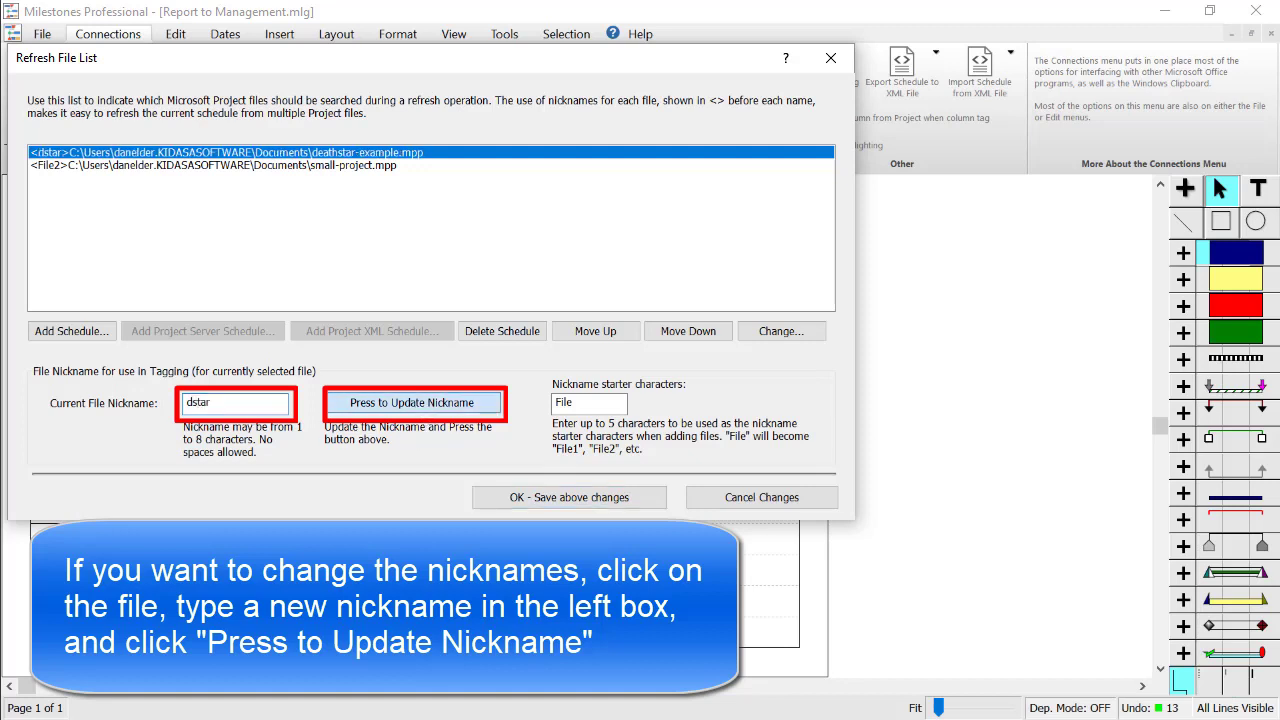
Change the small-project.mpp entry's nickname from File2 to small
left_click(136, 166)
double_click(228, 408)
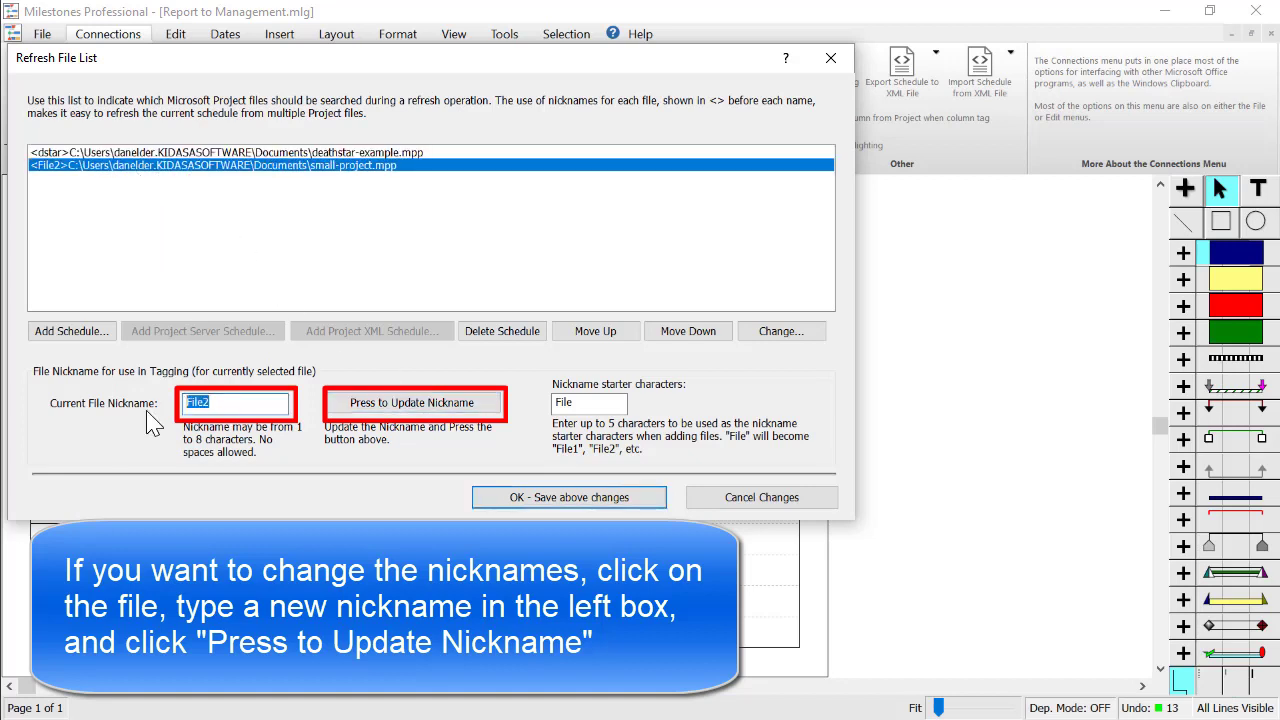
type("small")
left_click(420, 406)
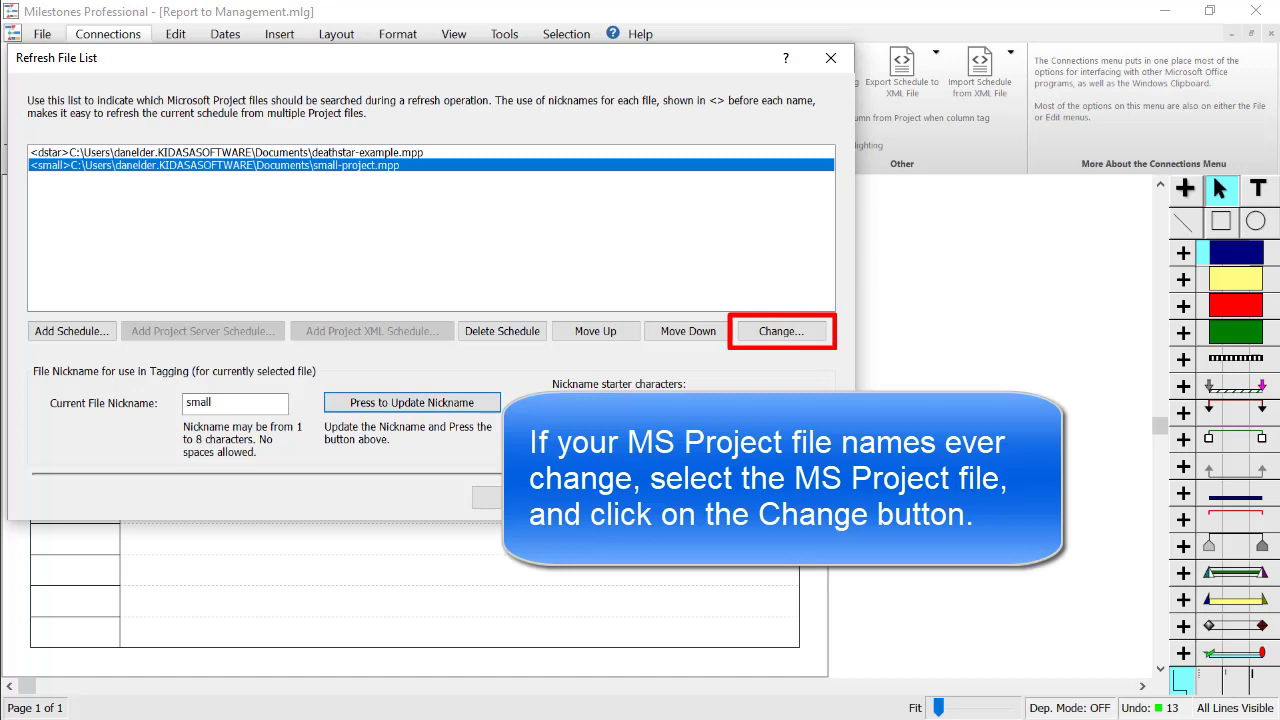
left_click(292, 153)
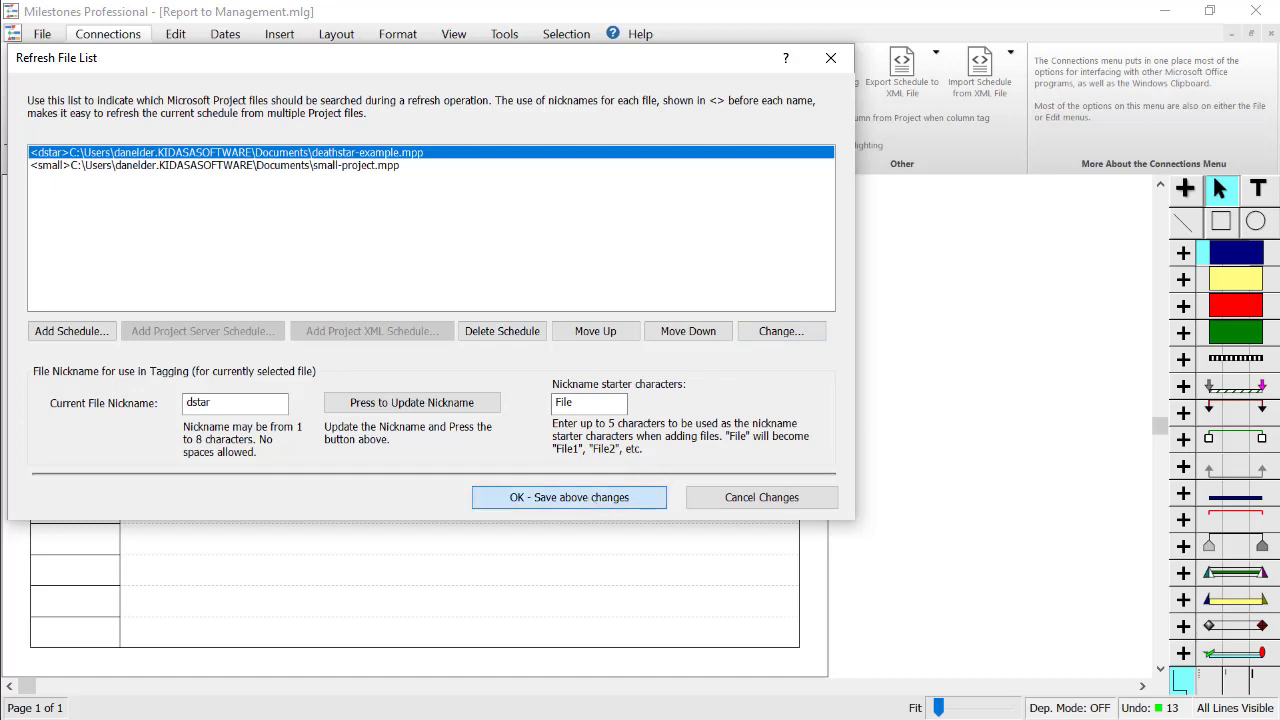
Save the refresh list, then select Project rows Develop structural plans through Go / No go
left_click(569, 497)
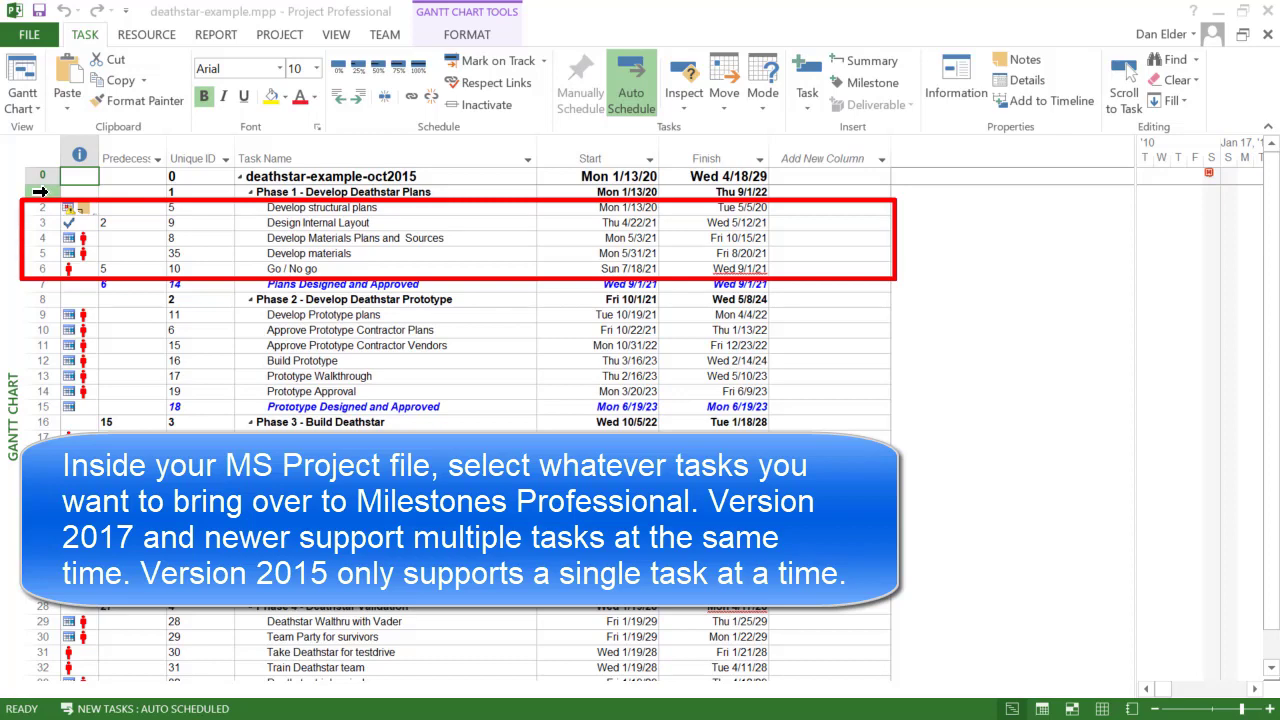
left_click(40, 191)
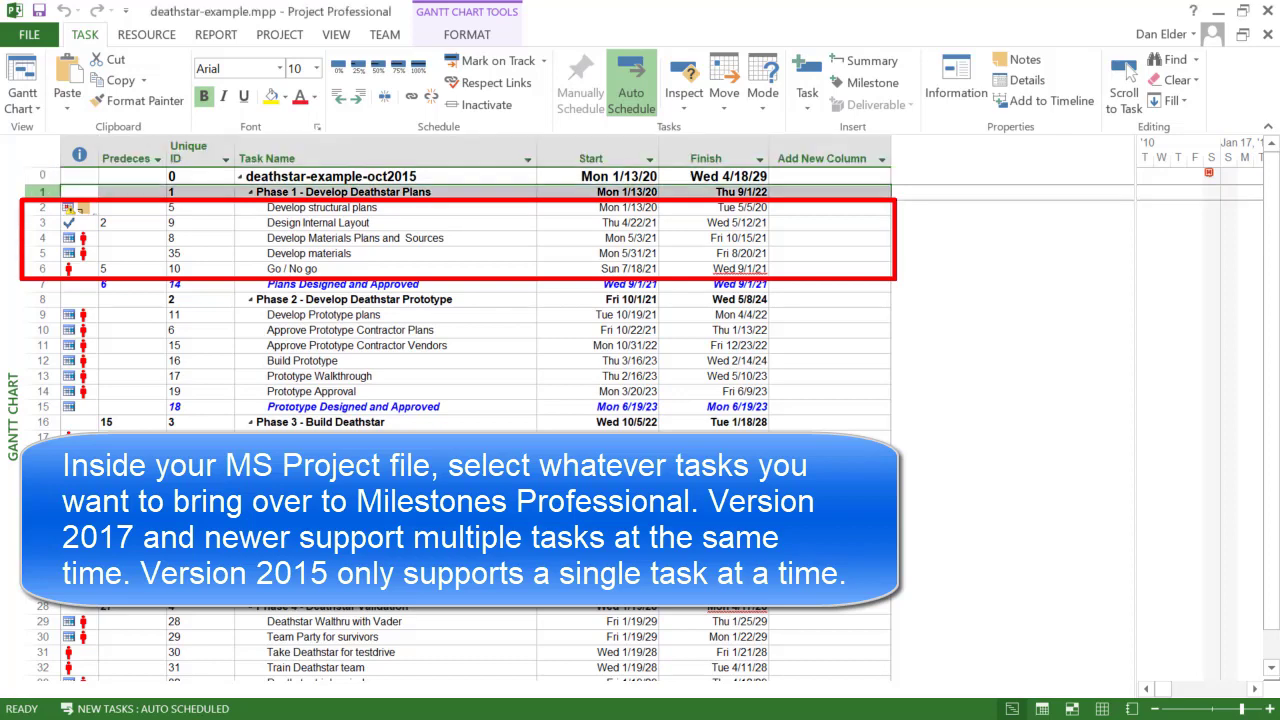
left_click(45, 208)
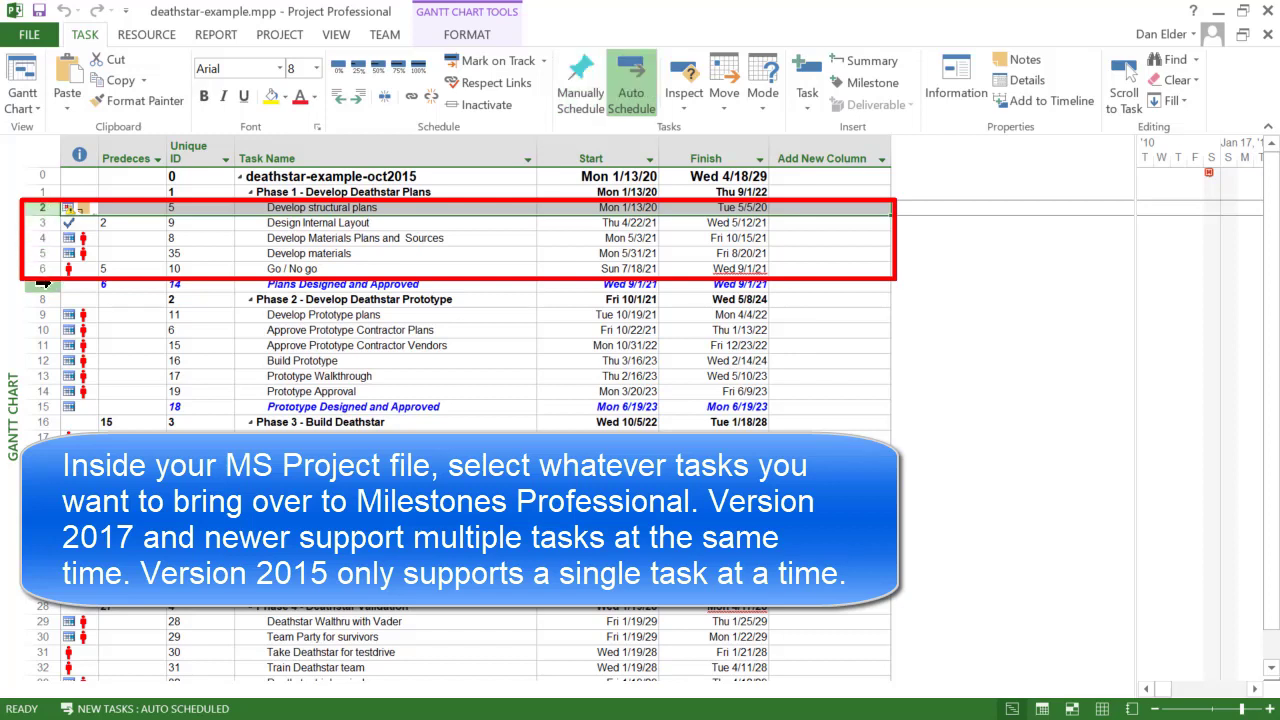
left_click(42, 268, "shift")
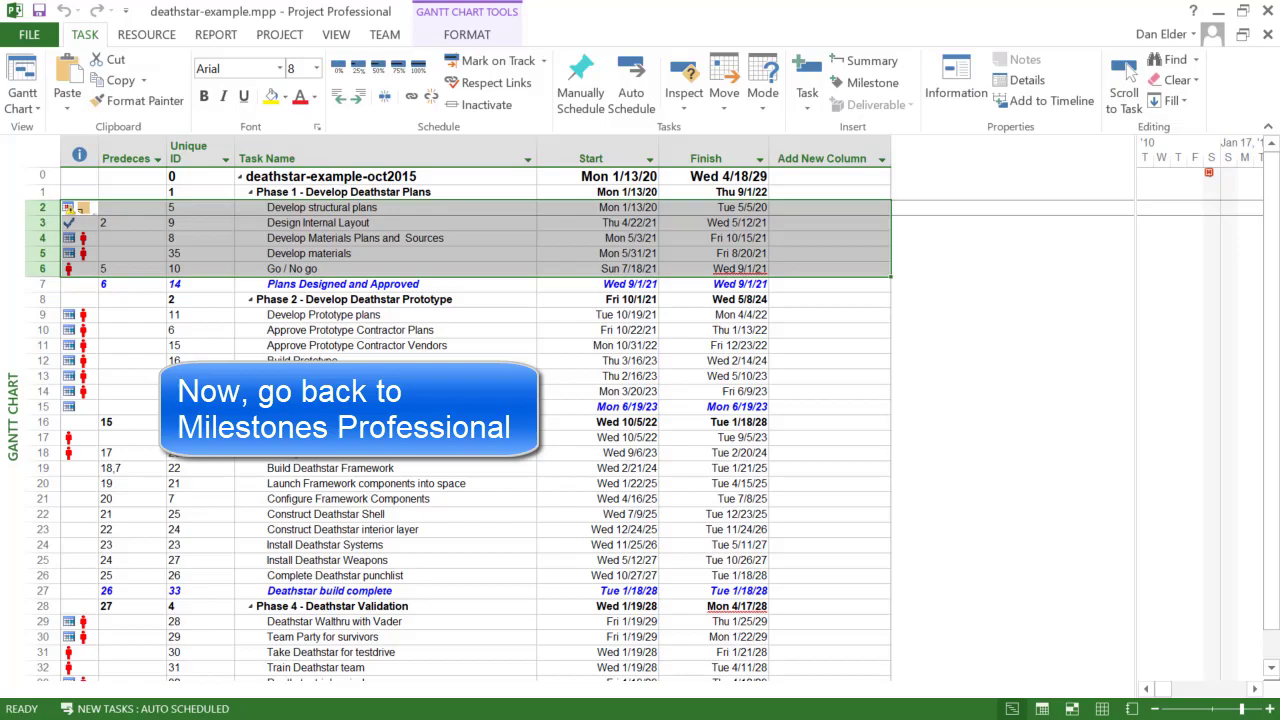
key("alt+Tab")
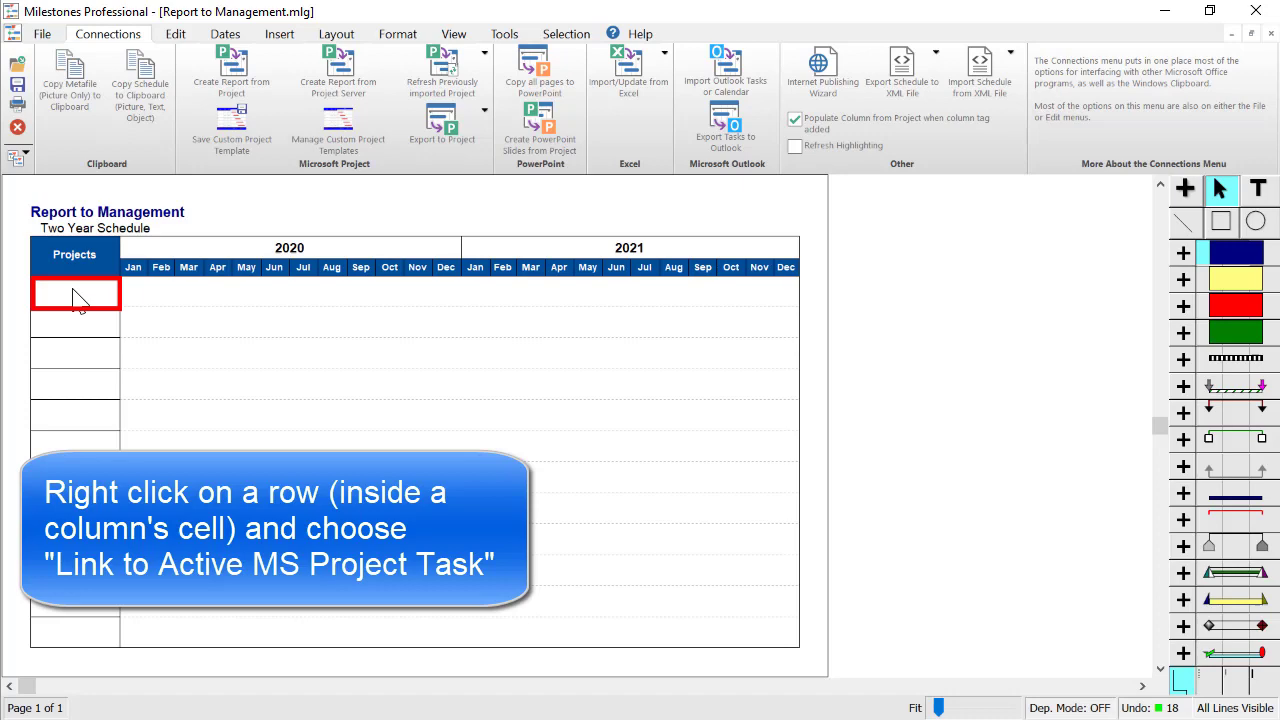
Choose Link to Active MS Project Task for the first row in the Projects column
right_click(76, 298)
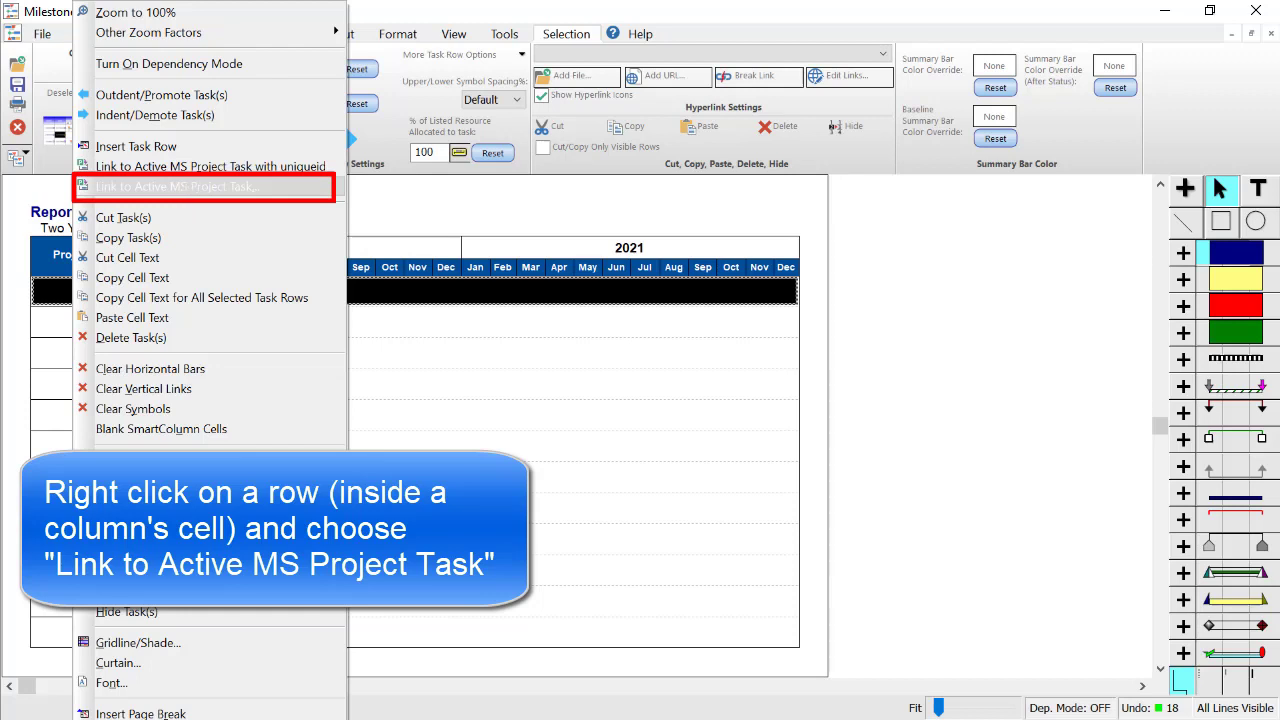
key("Return")
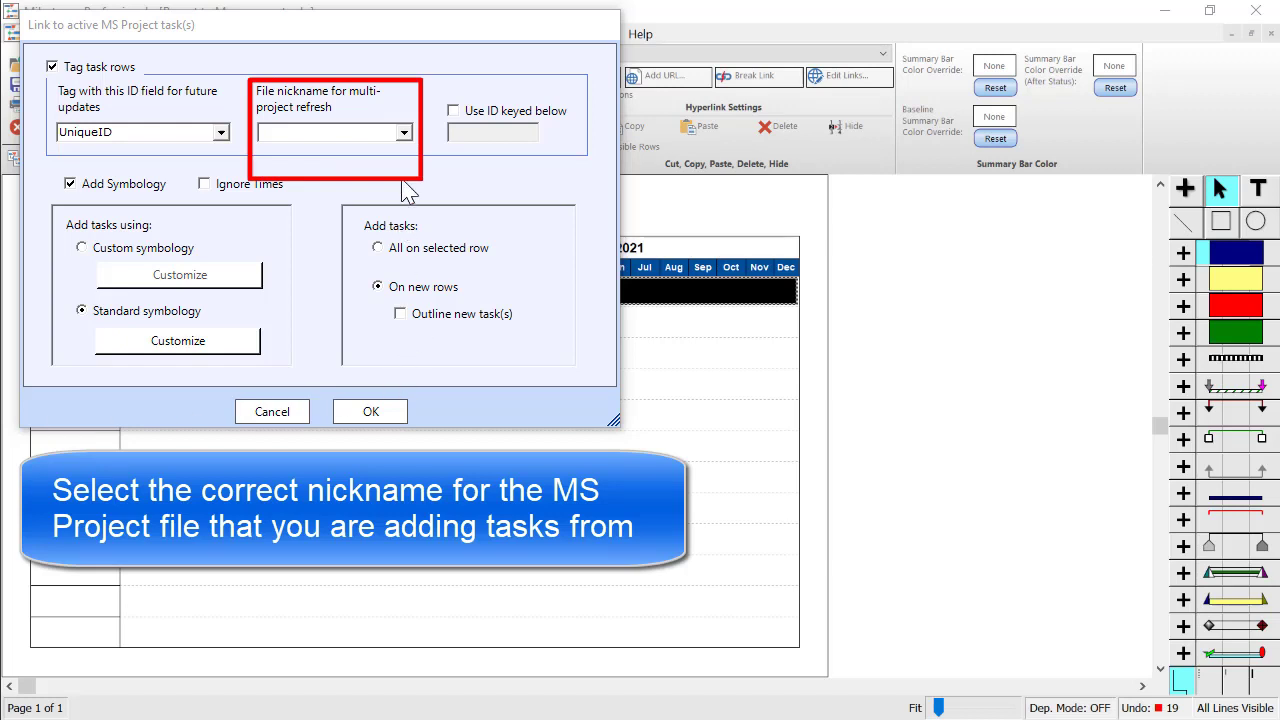
Set the link dialog's file nickname to dstar
left_click(410, 140)
left_click(410, 131)
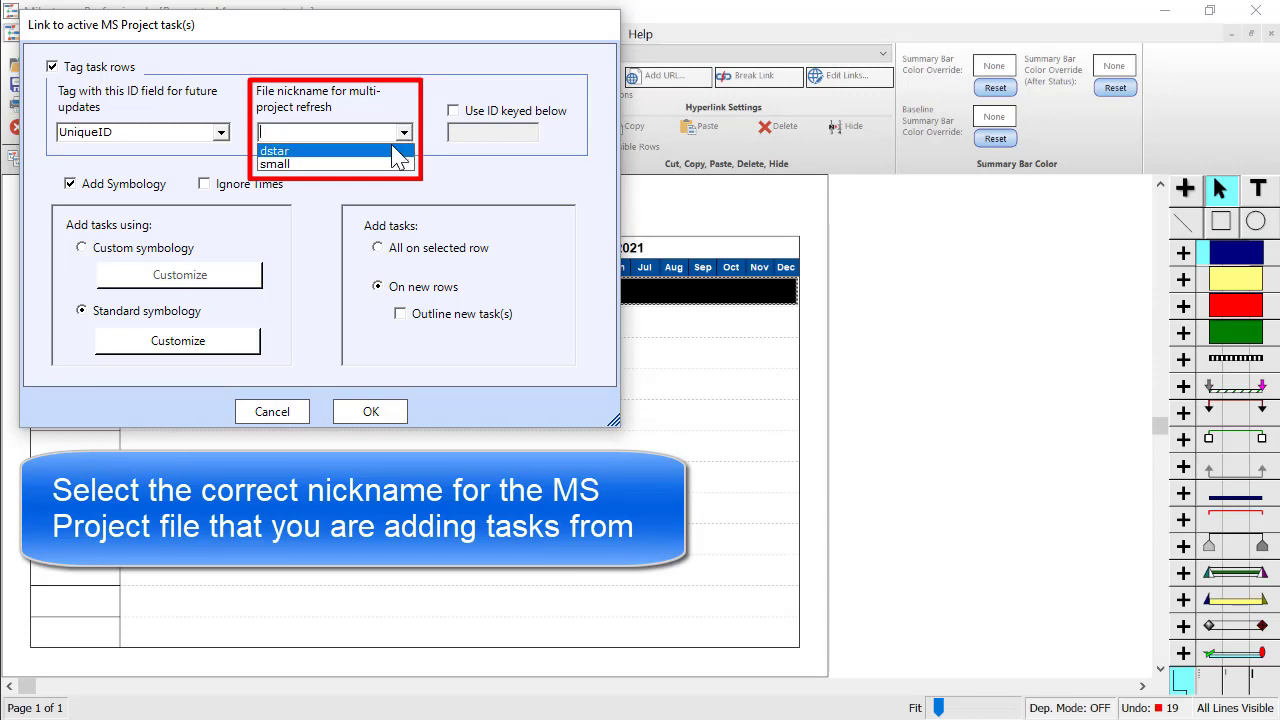
left_click(393, 147)
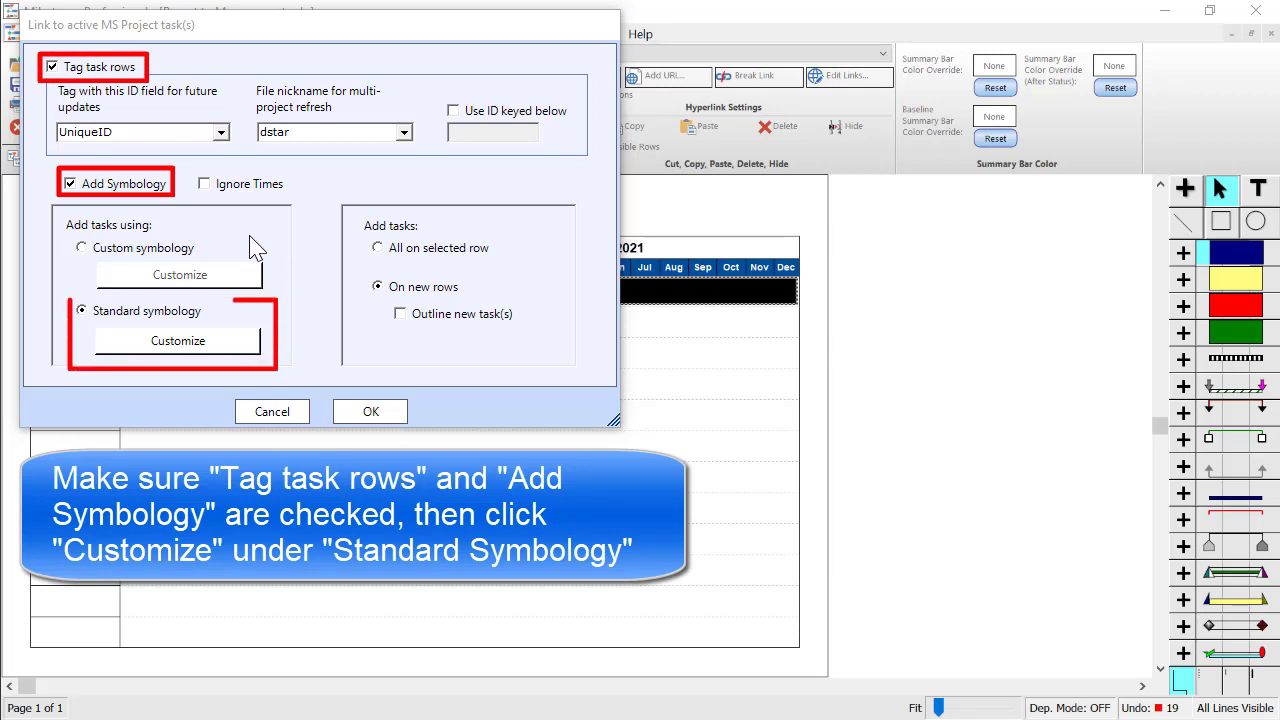
Customize standard symbology to dark blue S+F bars with text tags turned off
left_click(180, 342)
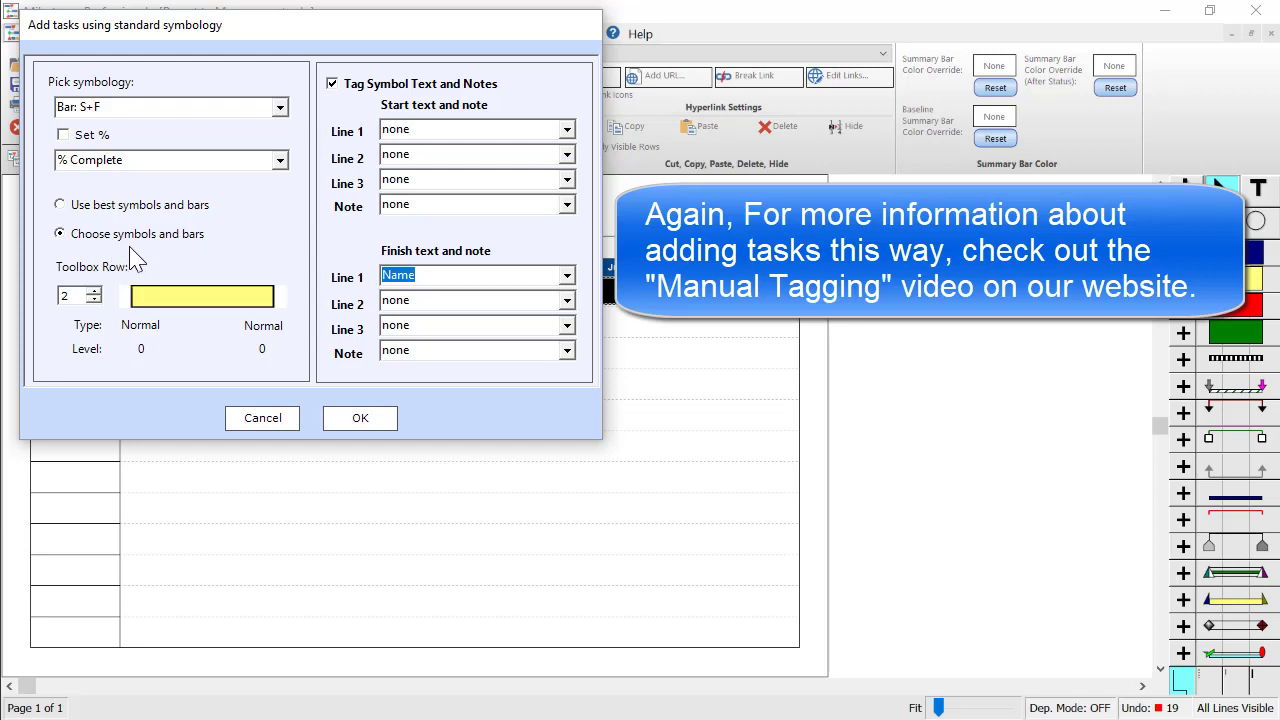
left_click(94, 291)
left_click(94, 300)
left_click(94, 300)
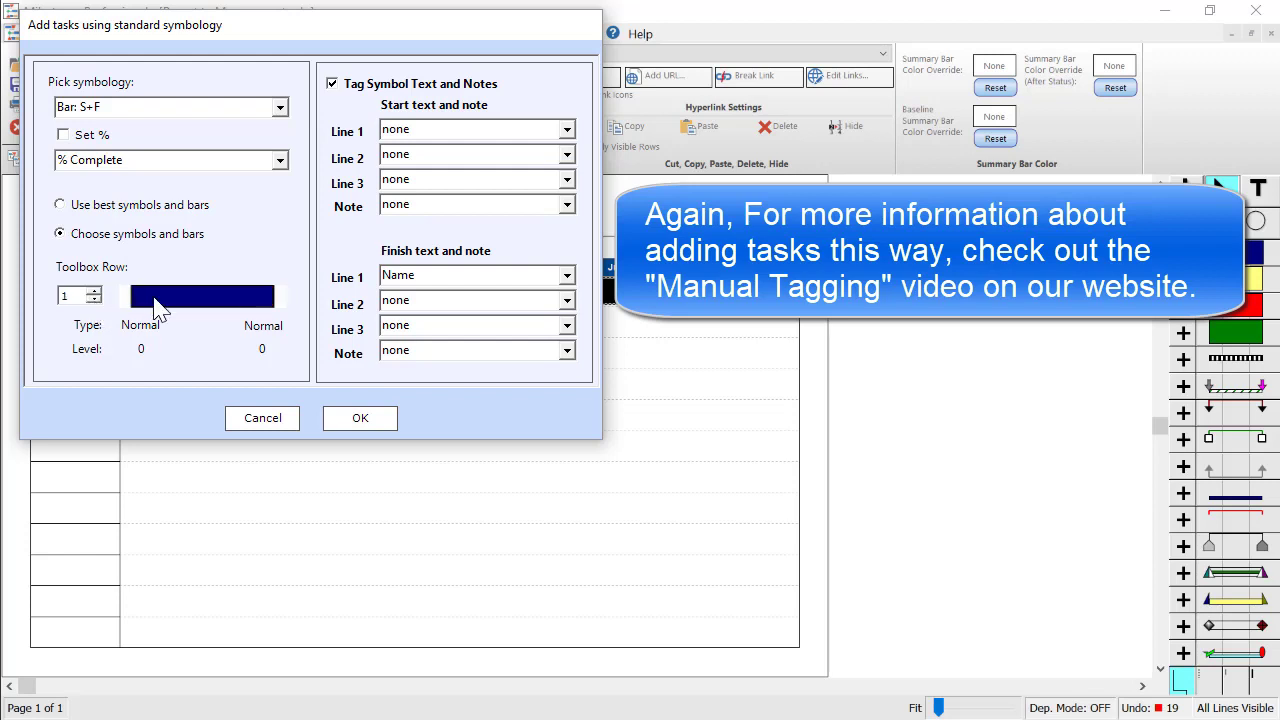
left_click(332, 84)
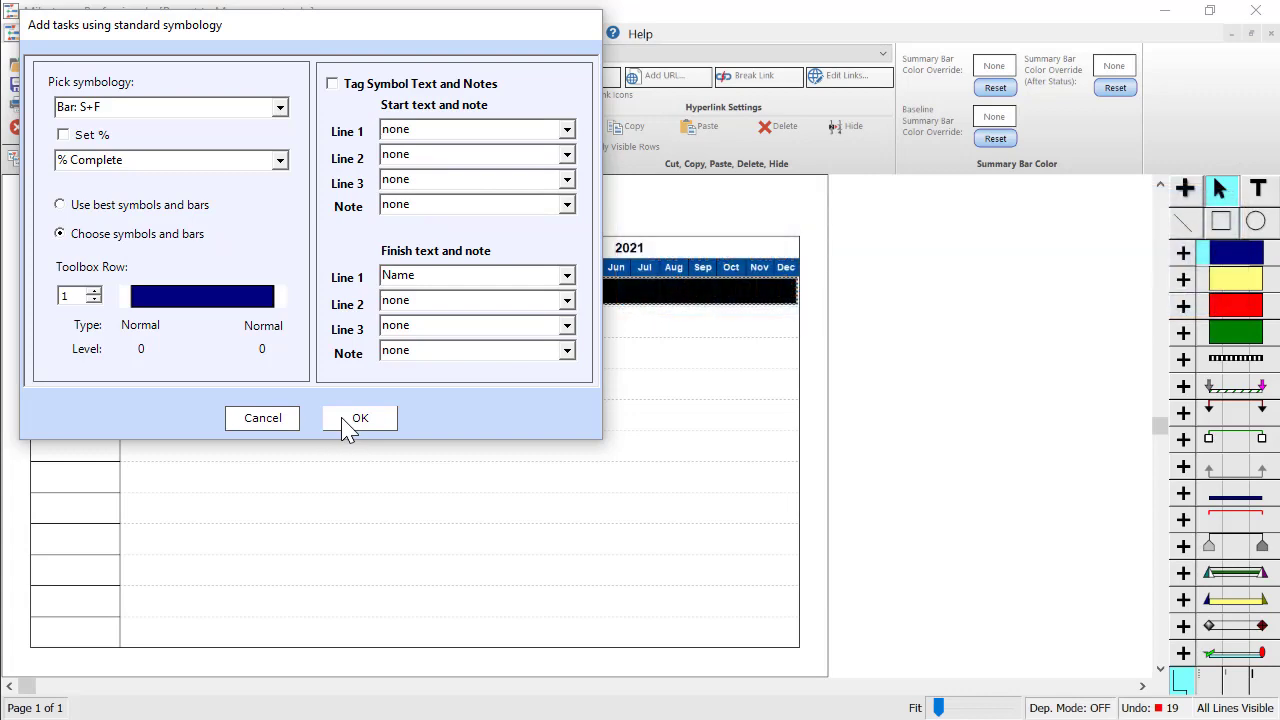
left_click(352, 420)
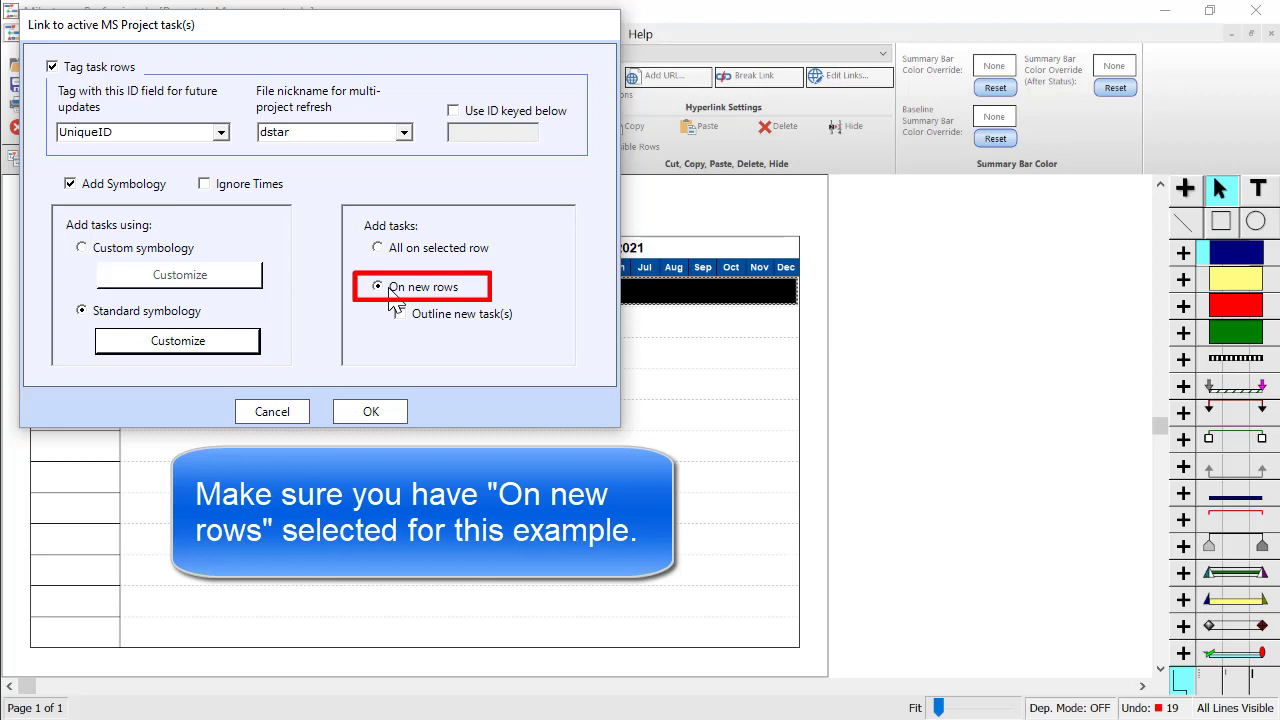
Add the Deathstar tasks as blue bars and check a bar's dstar automation tag in Symbol Links
left_click(372, 412)
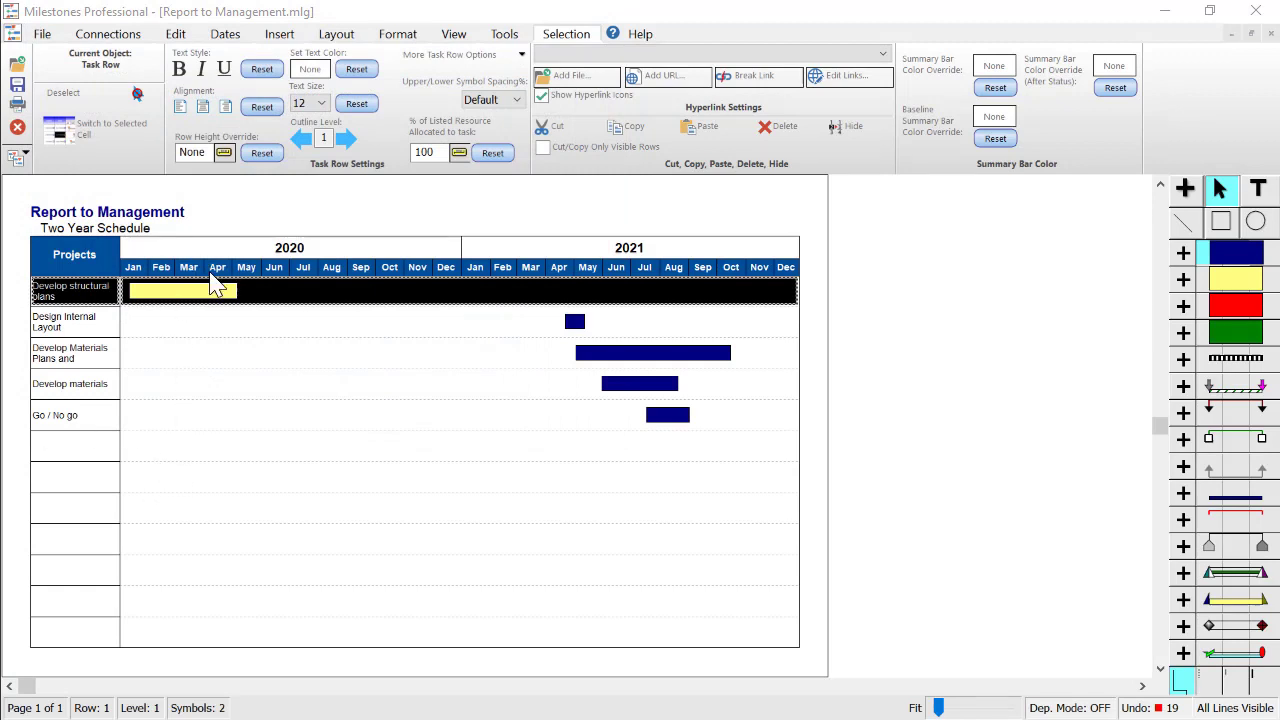
left_click(236, 292)
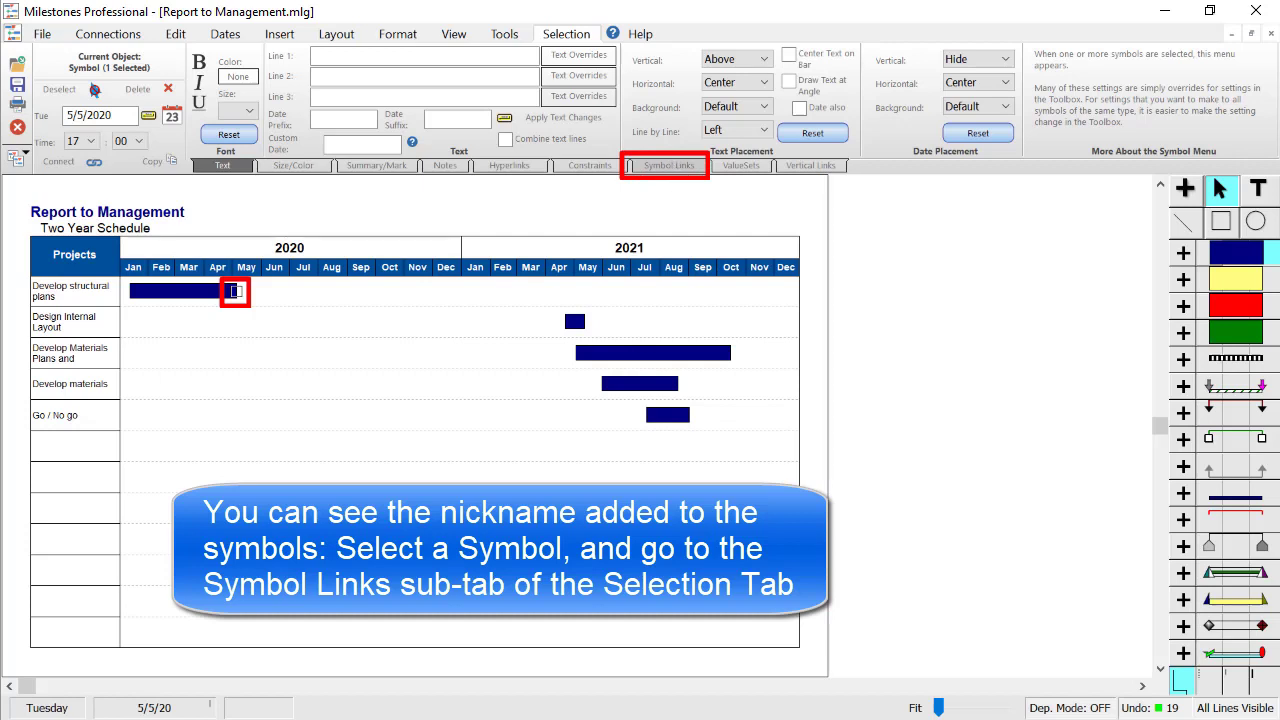
left_click(675, 169)
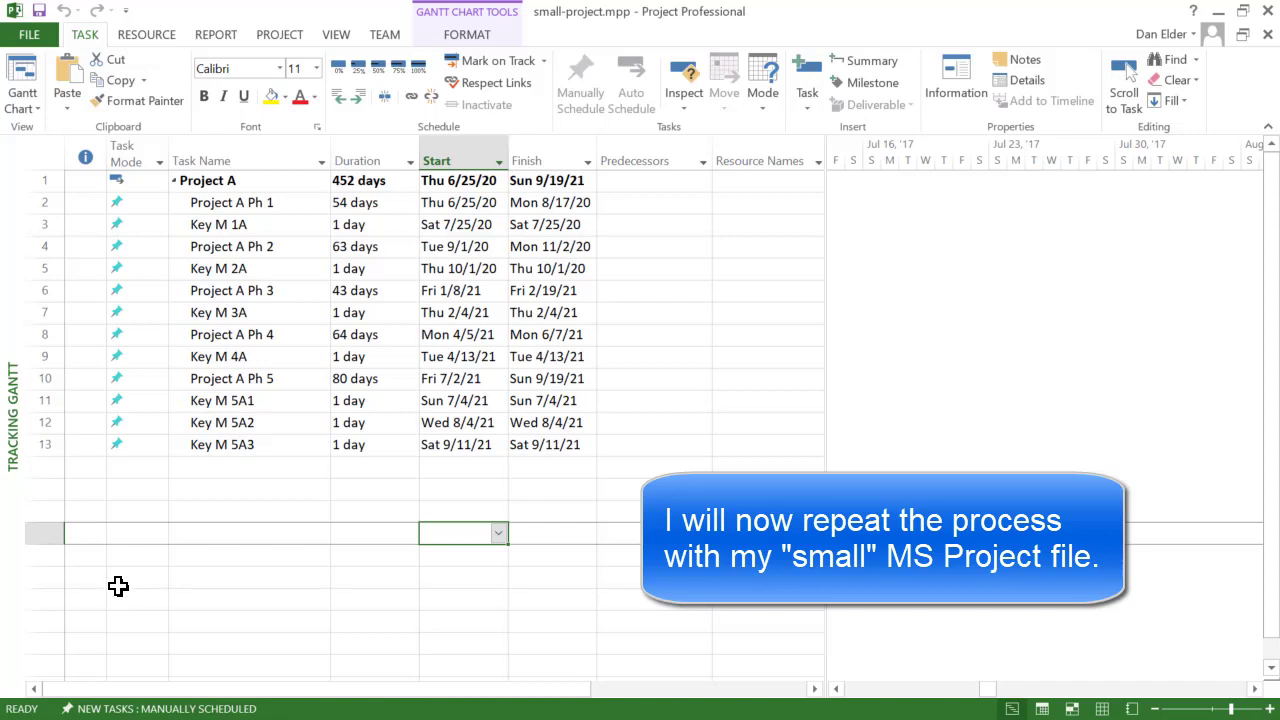
Select rows Project A Ph 1, Ph 3, Ph 4, Ph 5 and Key M 5A1
left_click(48, 202)
left_click(46, 290, "ctrl")
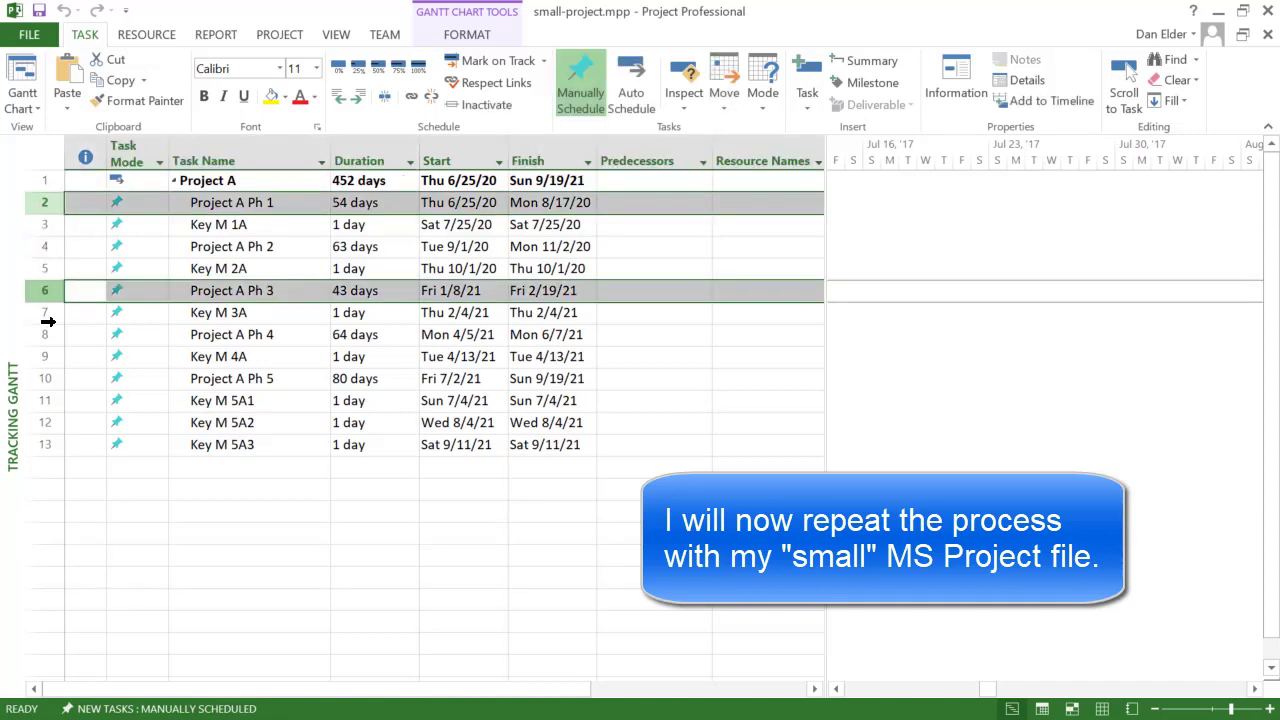
left_click(44, 335, "ctrl")
left_click(42, 380, "ctrl")
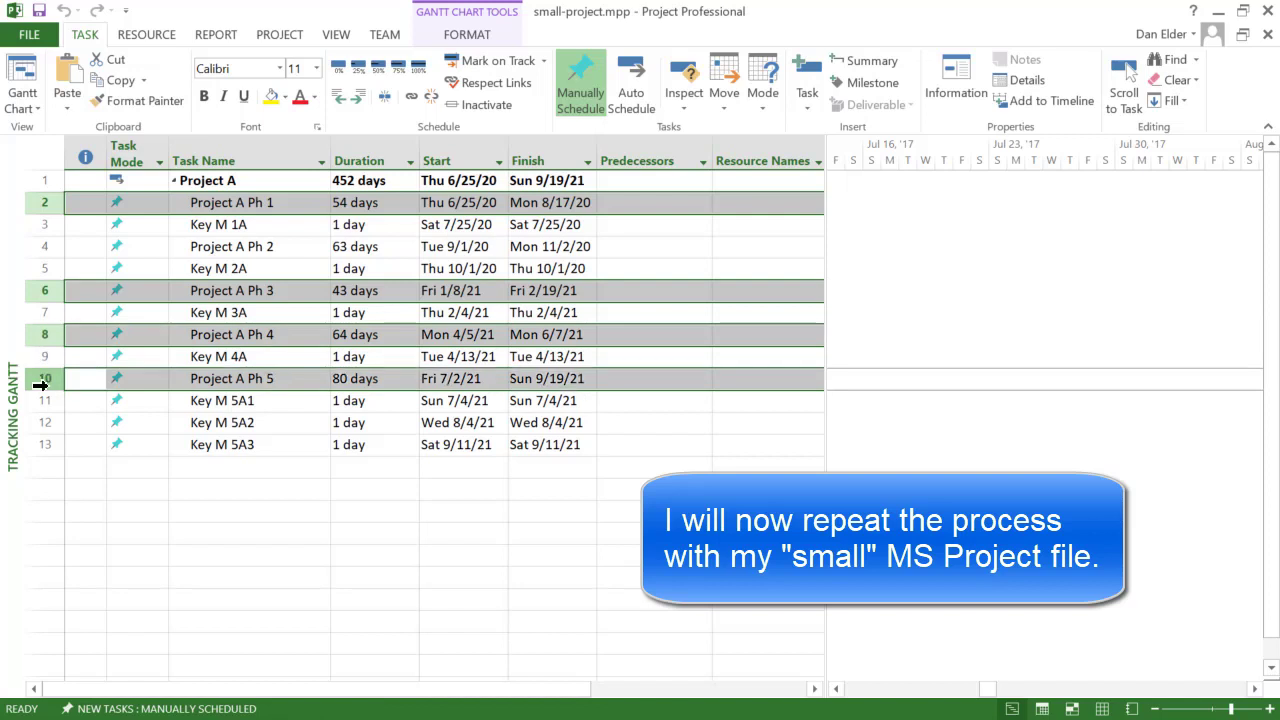
left_click(44, 401, "ctrl")
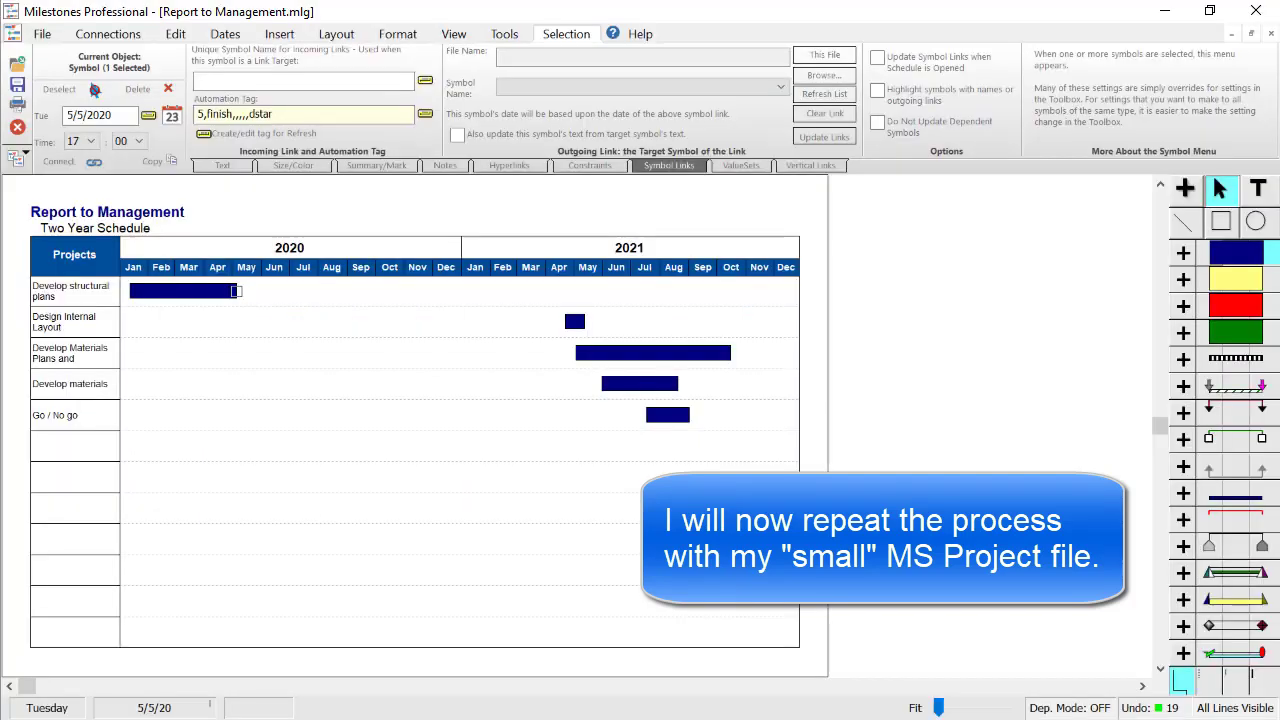
Link active Project tasks from the first empty row, choosing the small file nickname
right_click(90, 450)
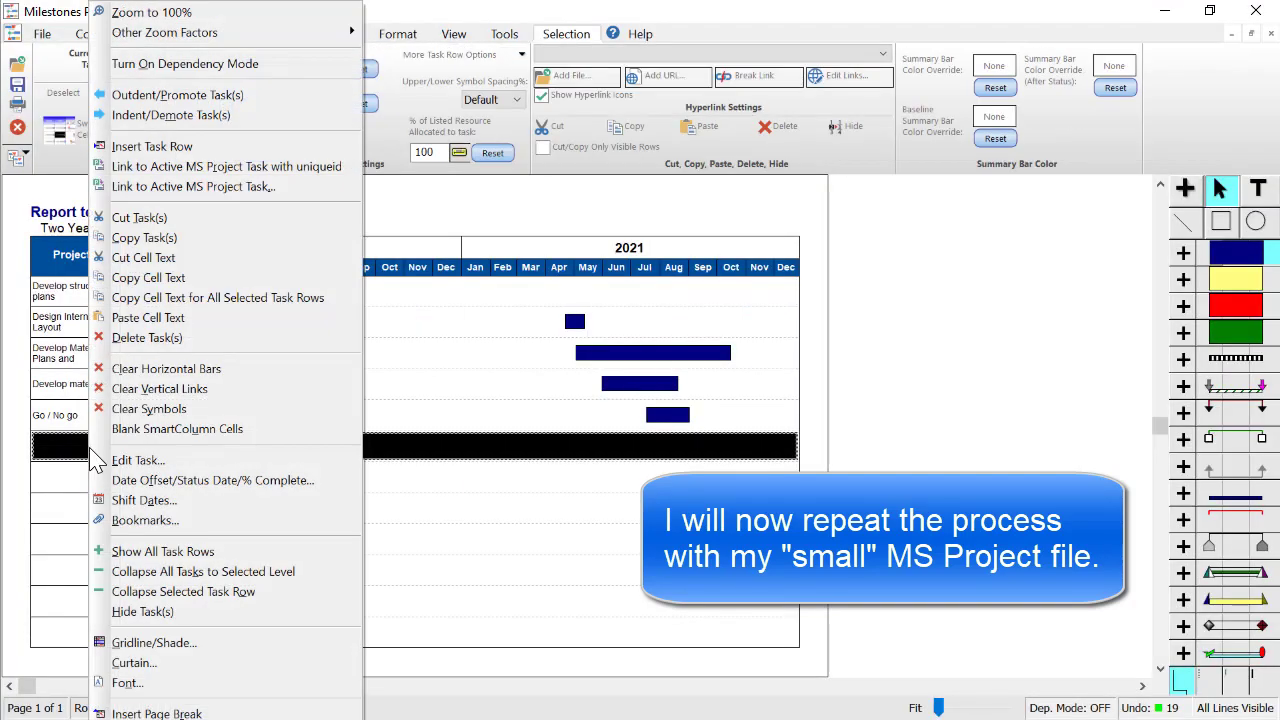
left_click(200, 188)
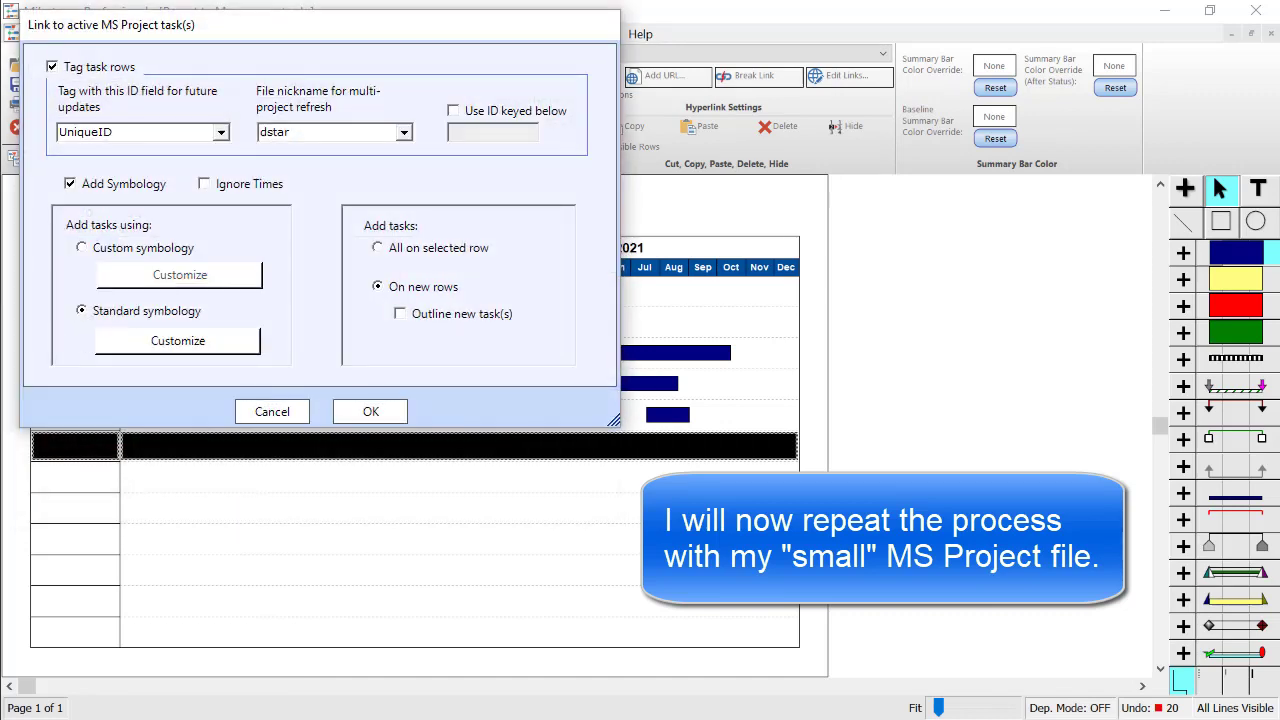
left_click(404, 133)
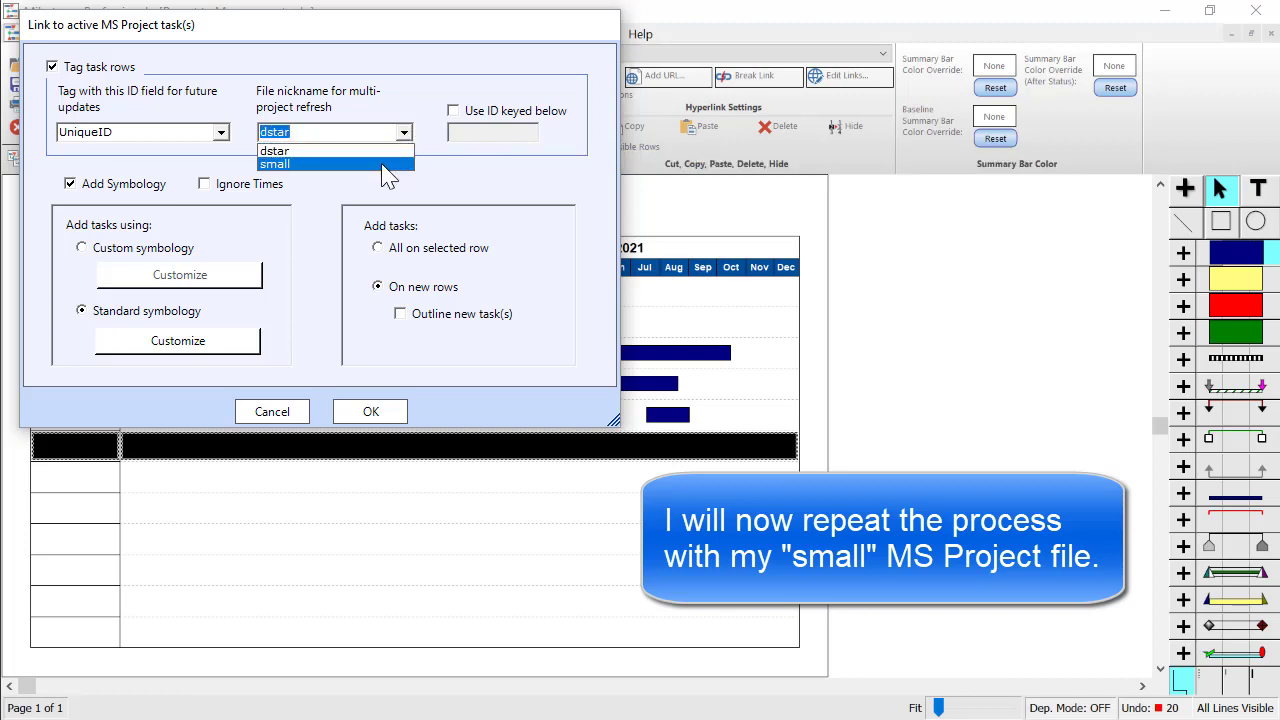
left_click(381, 165)
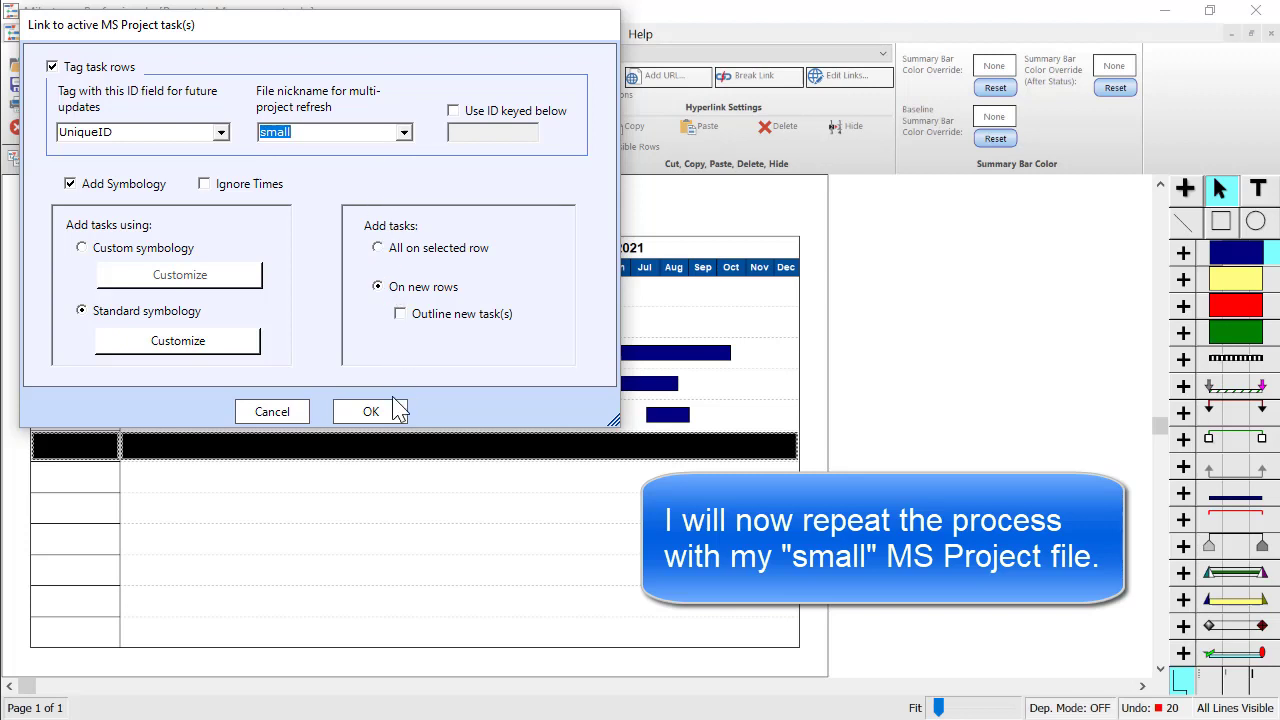
Use purple Milestone: Finish symbology (Toolbox Row 6) and add the five tasks on new rows
left_click(232, 350)
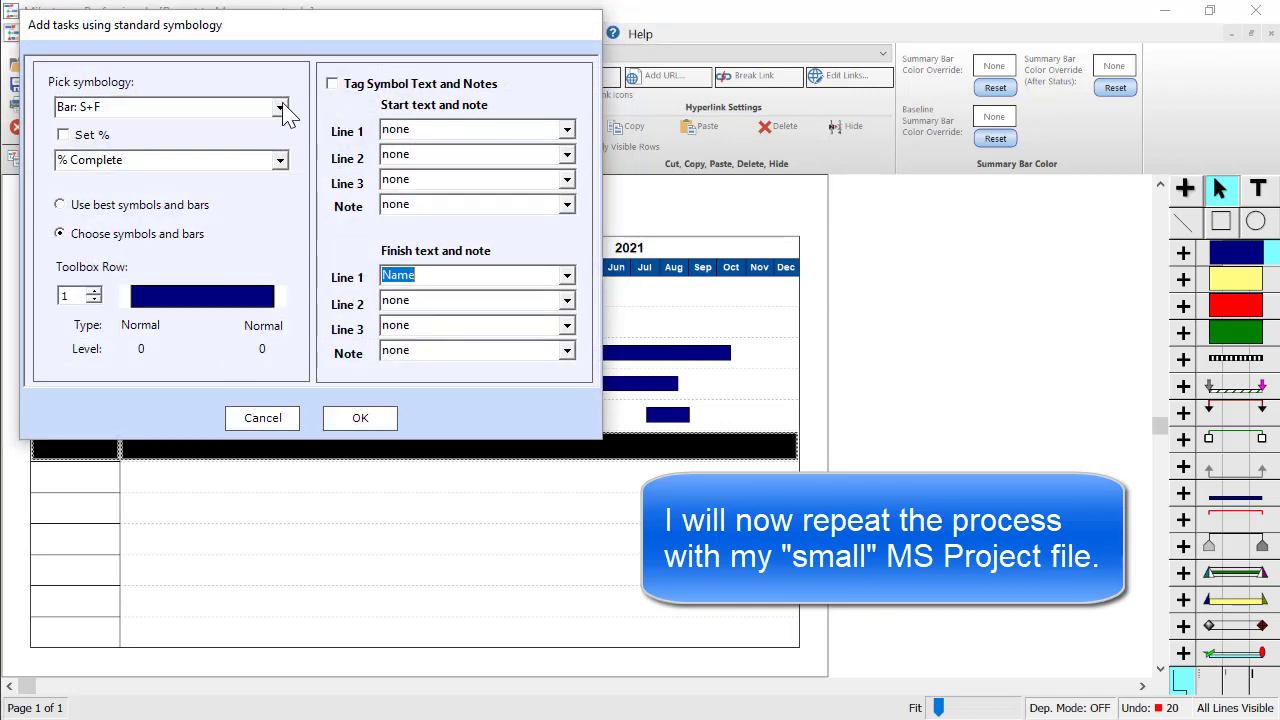
left_click(281, 108)
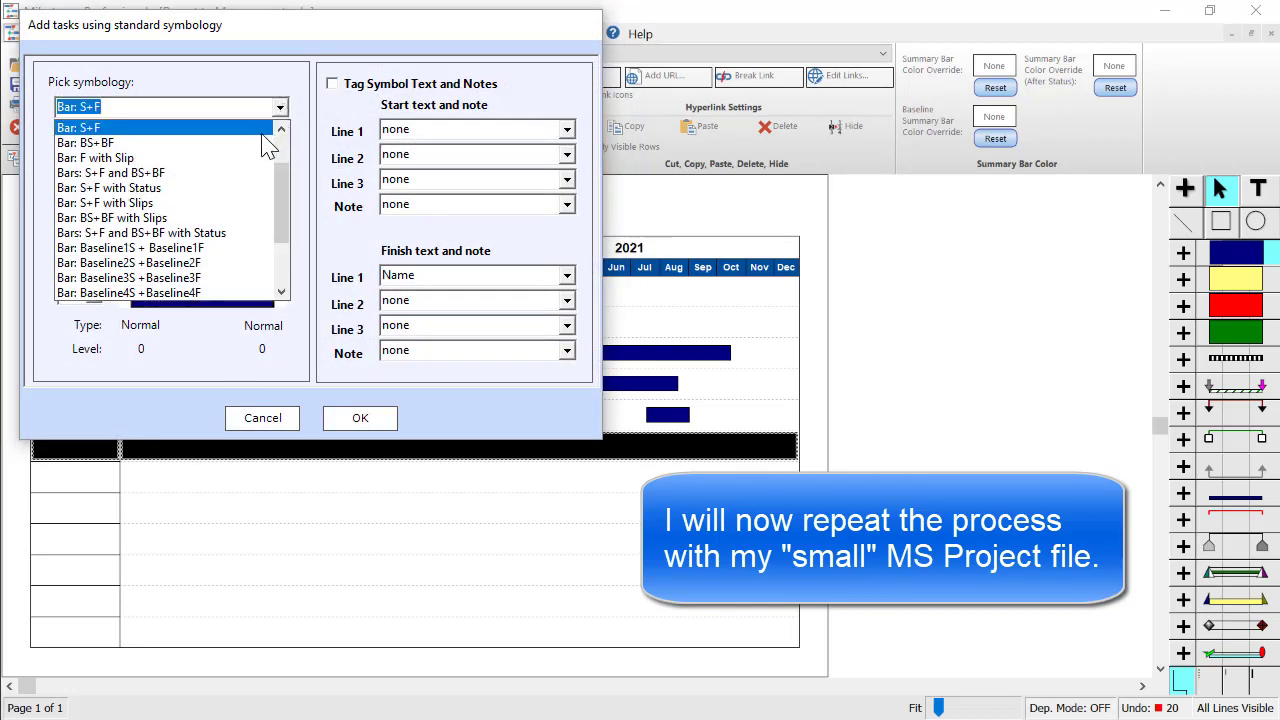
left_click(284, 147)
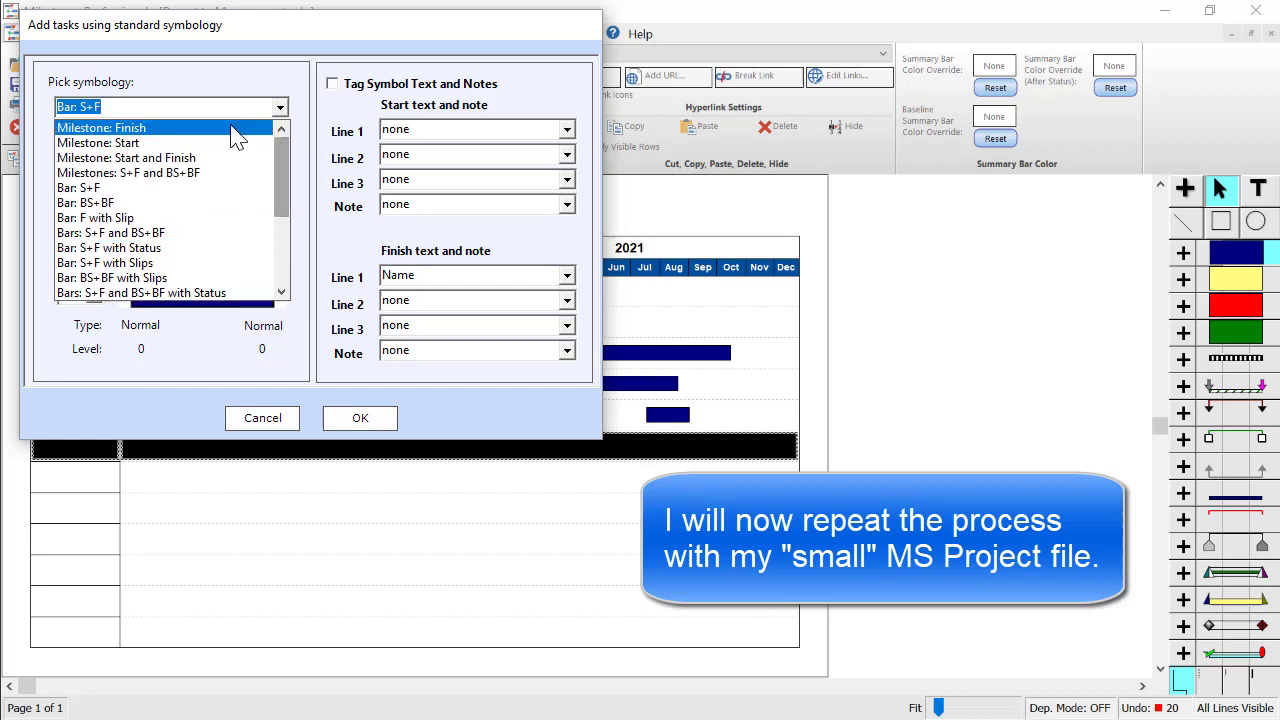
left_click(231, 127)
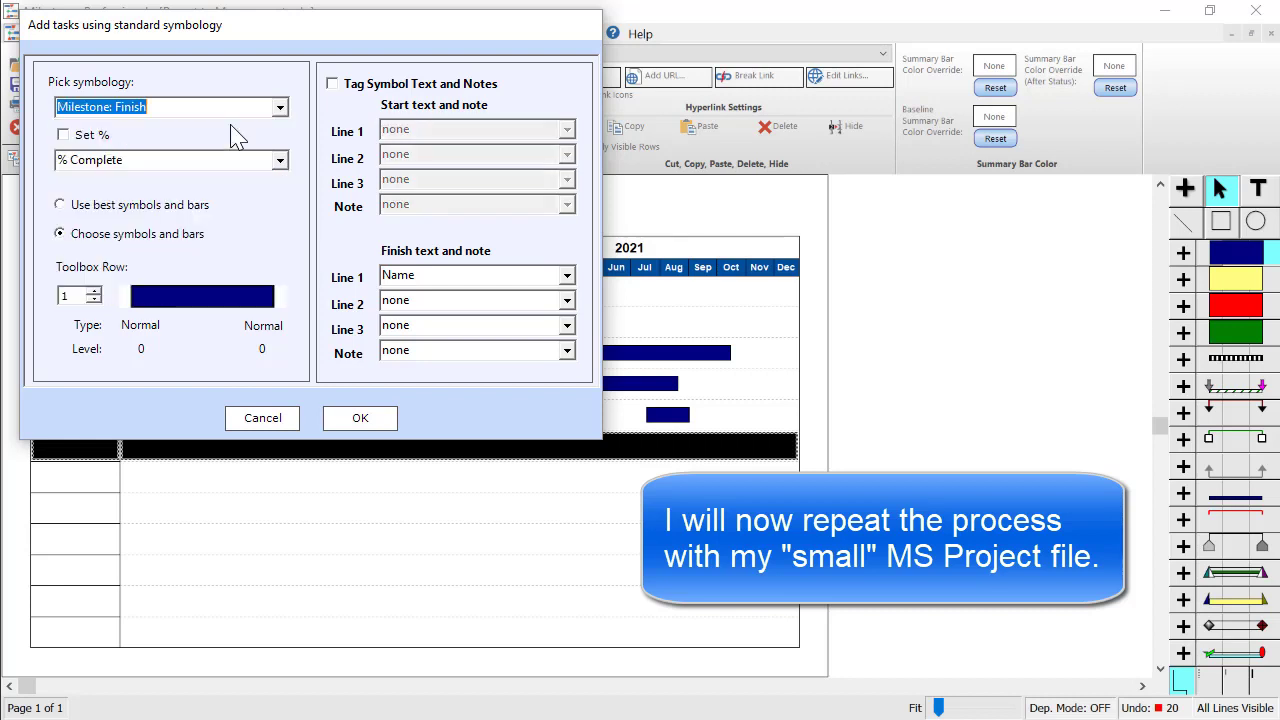
left_click(94, 292)
left_click(94, 292)
left_click(94, 292)
left_click(94, 292)
left_click(94, 292)
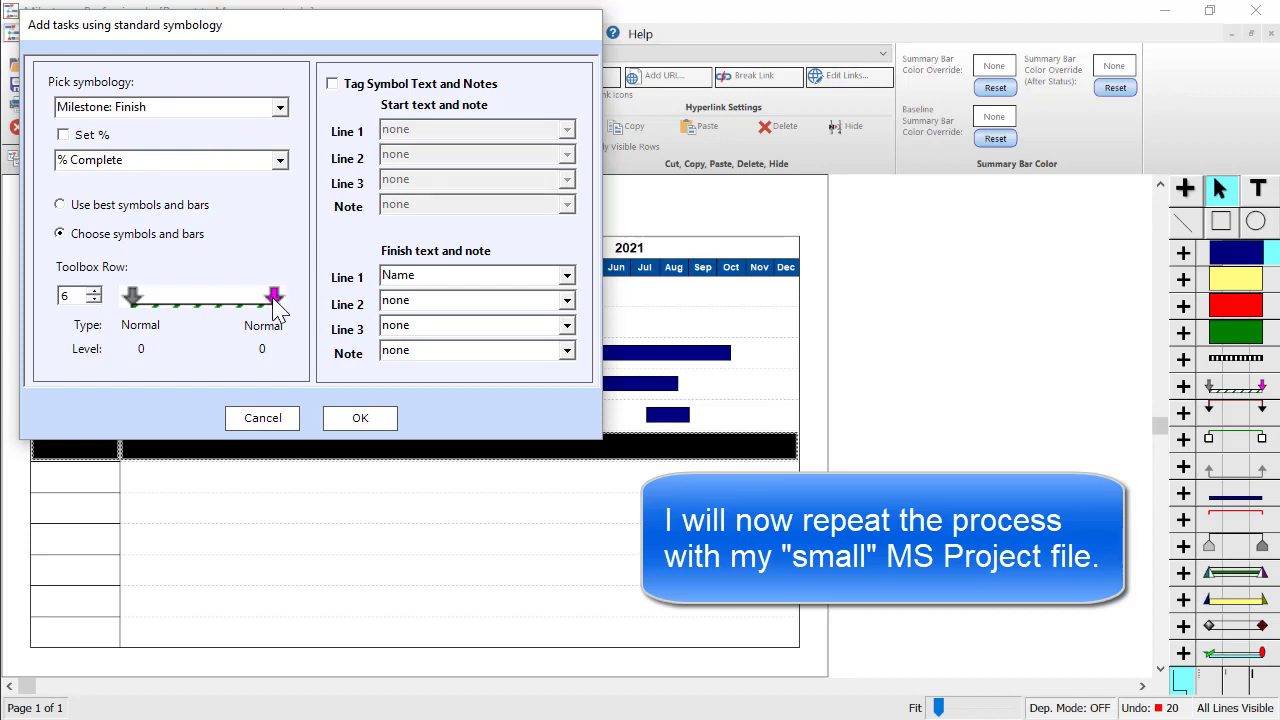
left_click(358, 420)
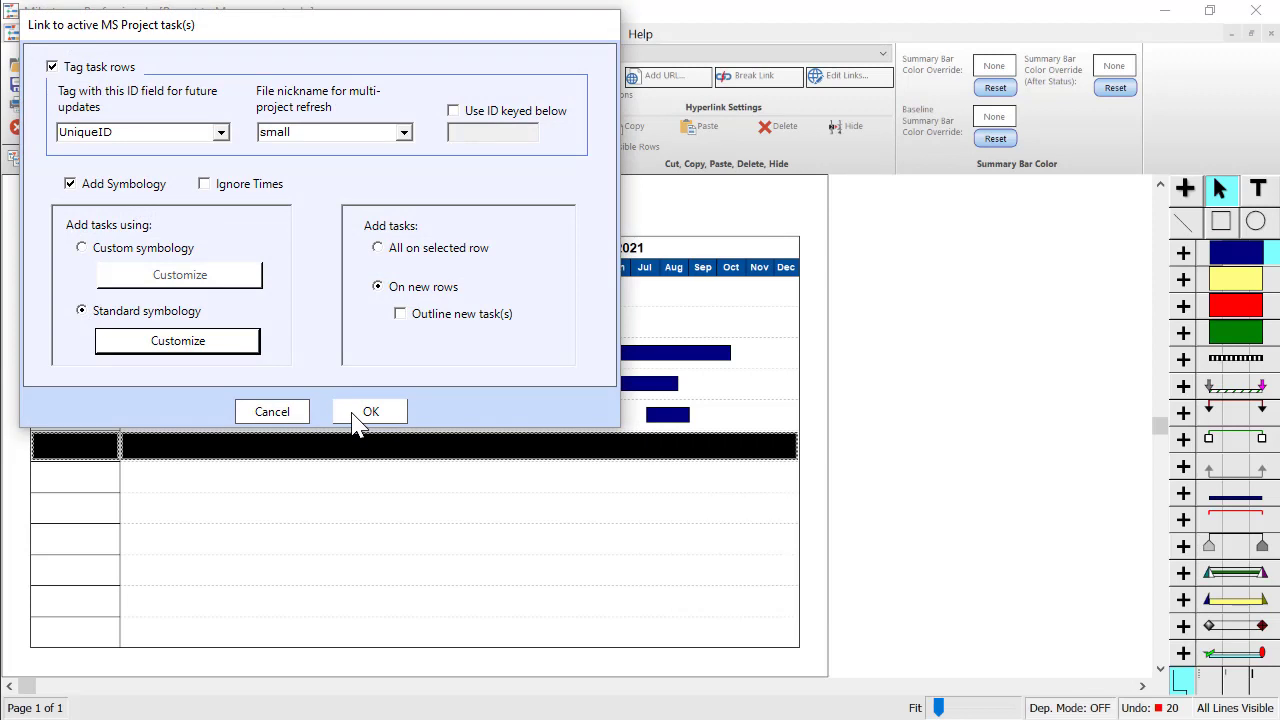
left_click(366, 412)
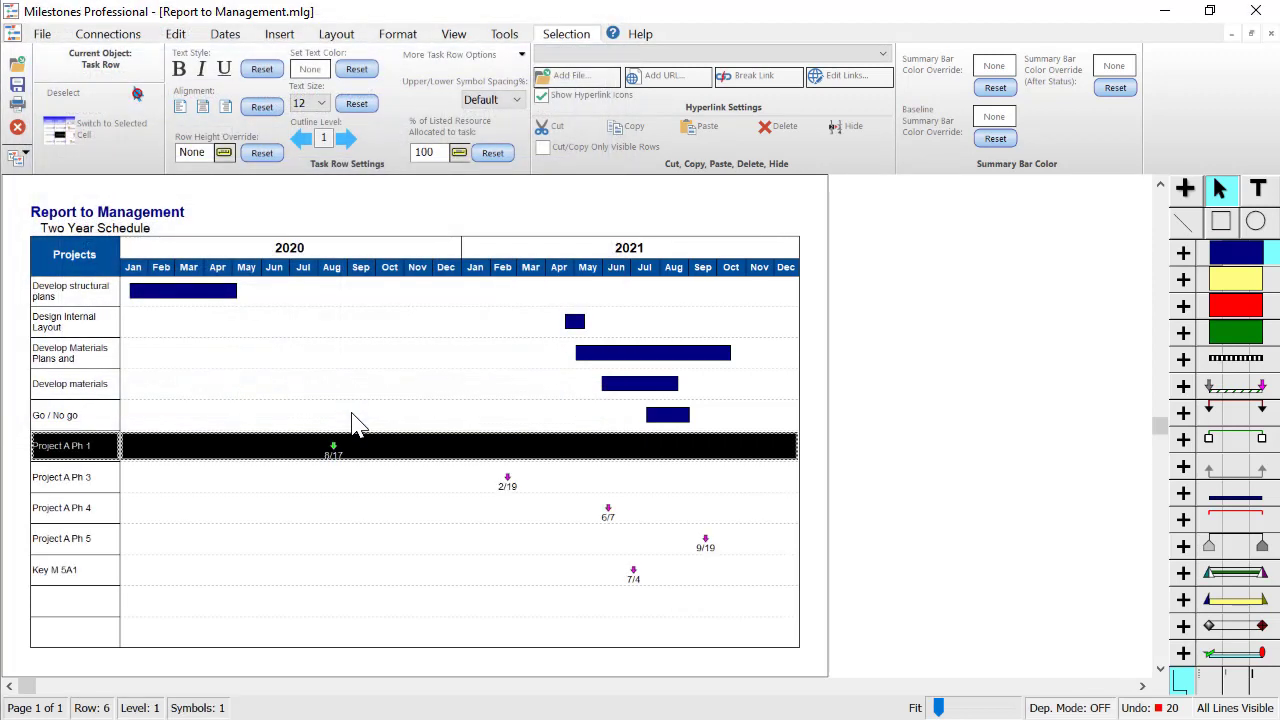
Inspect the 8/17 and 6/7 milestones' automation tags, confirming the small nickname (e.g. 2,finish,,,,,small)
left_click(333, 447)
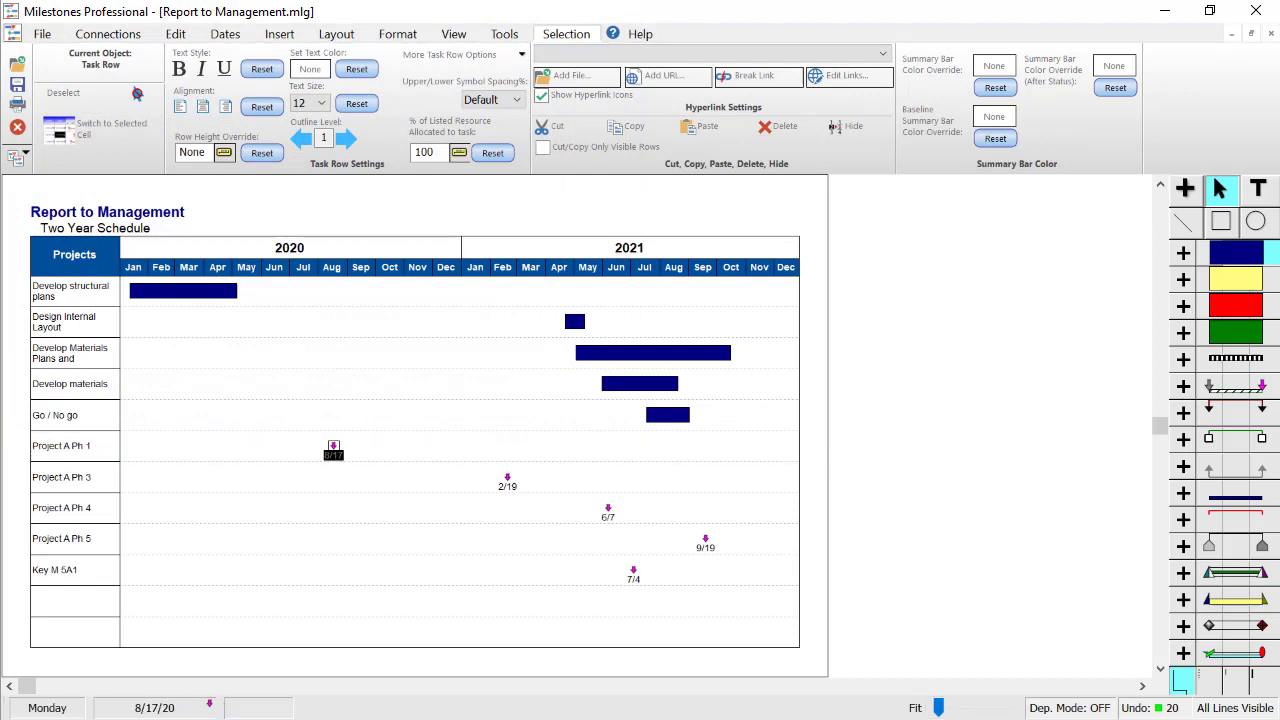
left_click(608, 516)
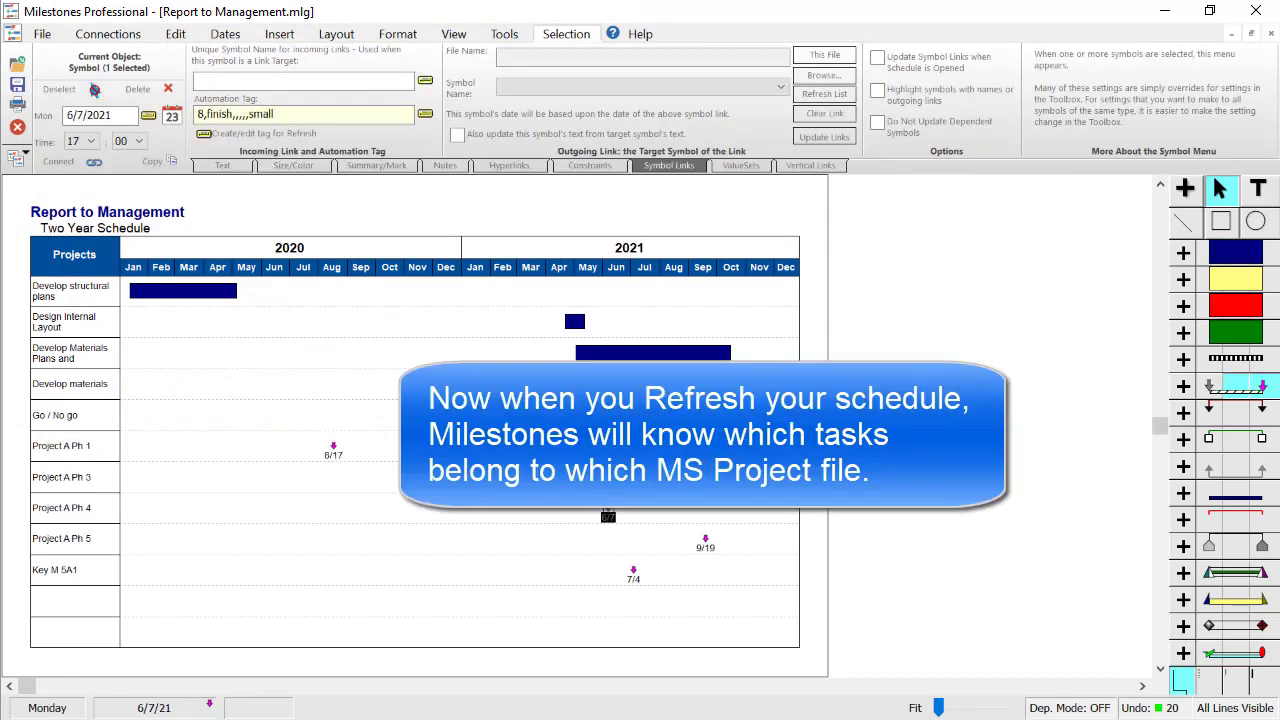
left_click(333, 447)
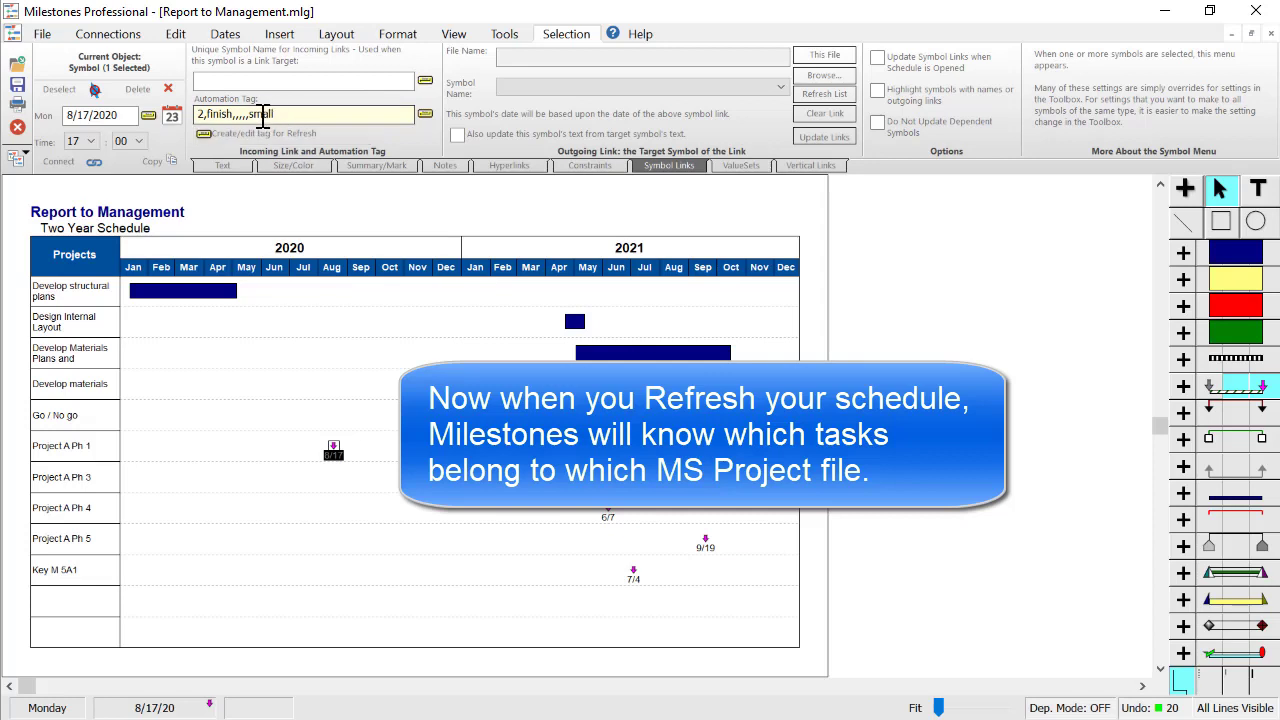